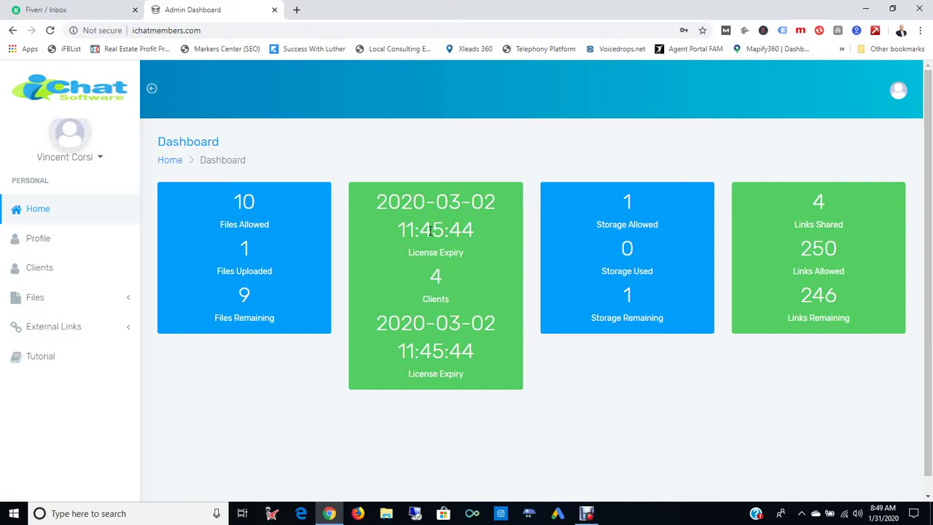
# - Check the dashboard's client count of 4 and remaining links, then go to the Profile page
pyautogui.doubleClick(441, 280)
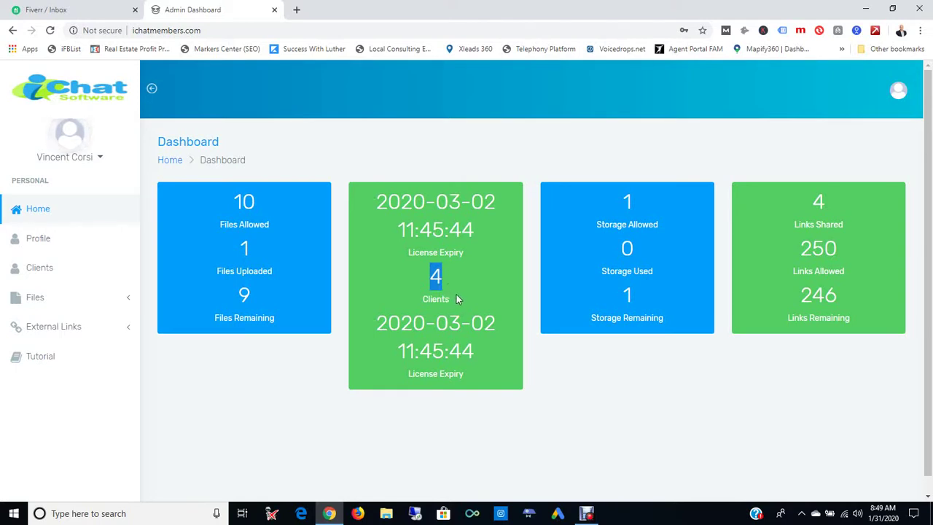
pyautogui.click(456, 295)
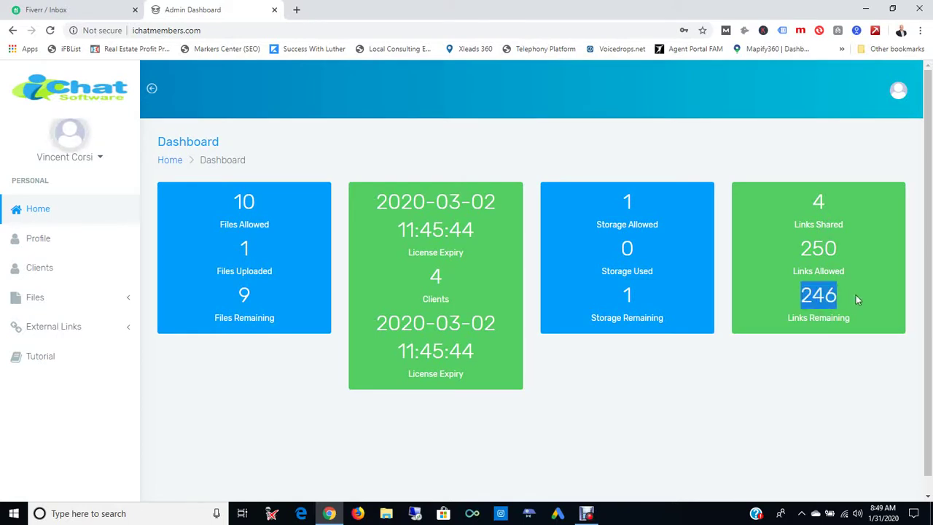
pyautogui.click(774, 349)
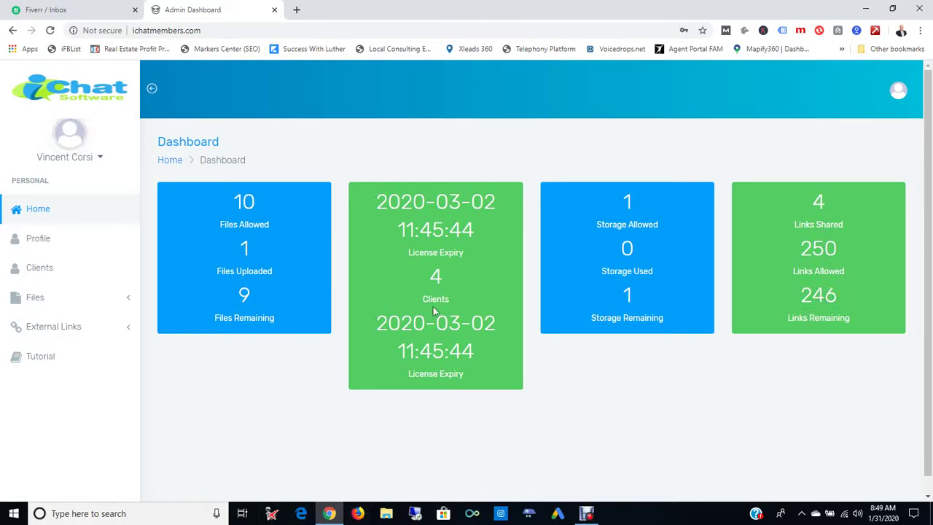
pyautogui.click(40, 243)
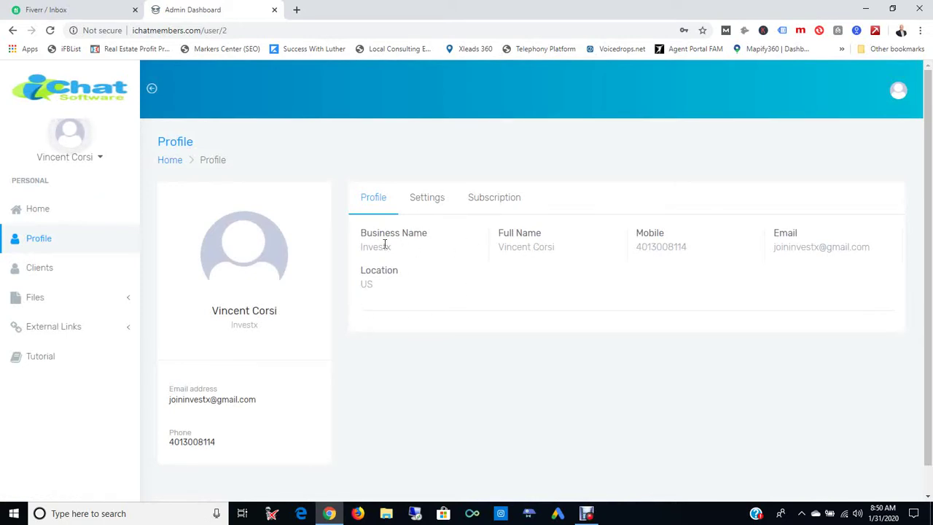
# - Review the subscription plan and the profile Settings fields unchanged, then show the four-client Clients list
pyautogui.click(494, 202)
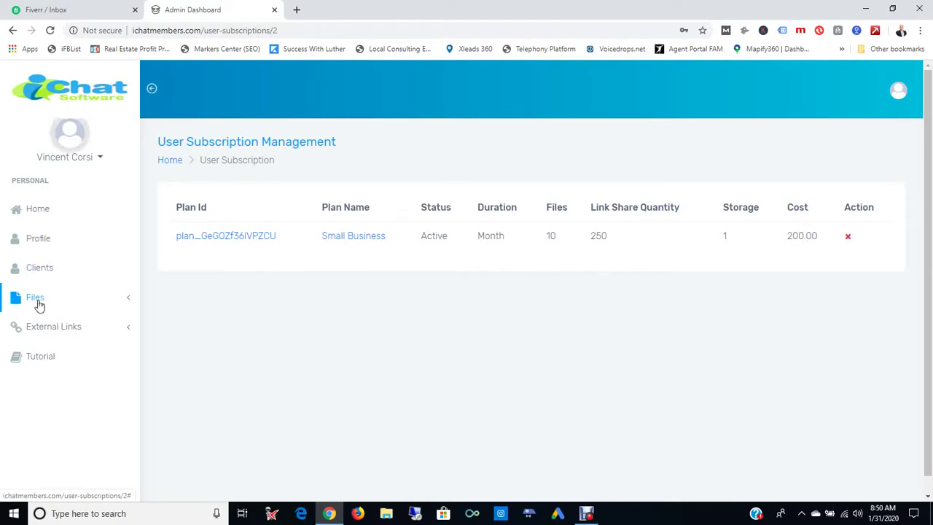
pyautogui.click(12, 30)
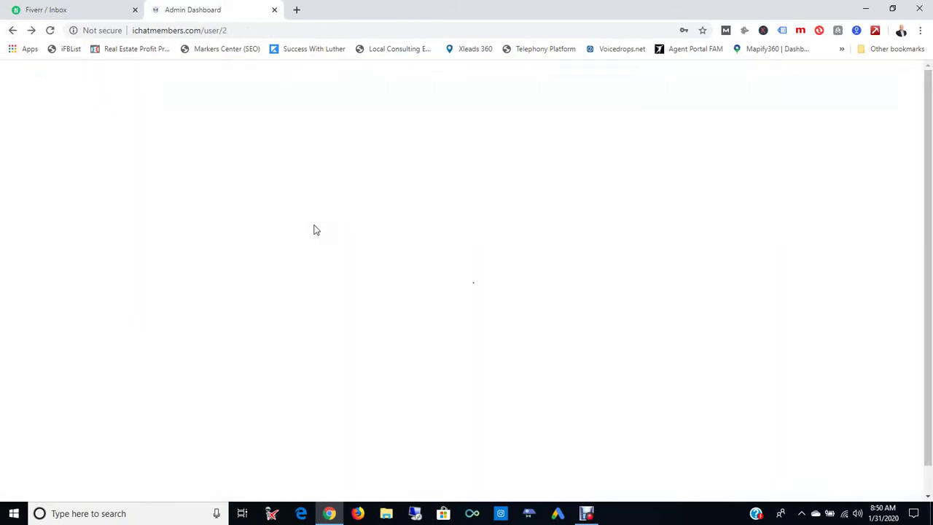
pyautogui.click(425, 204)
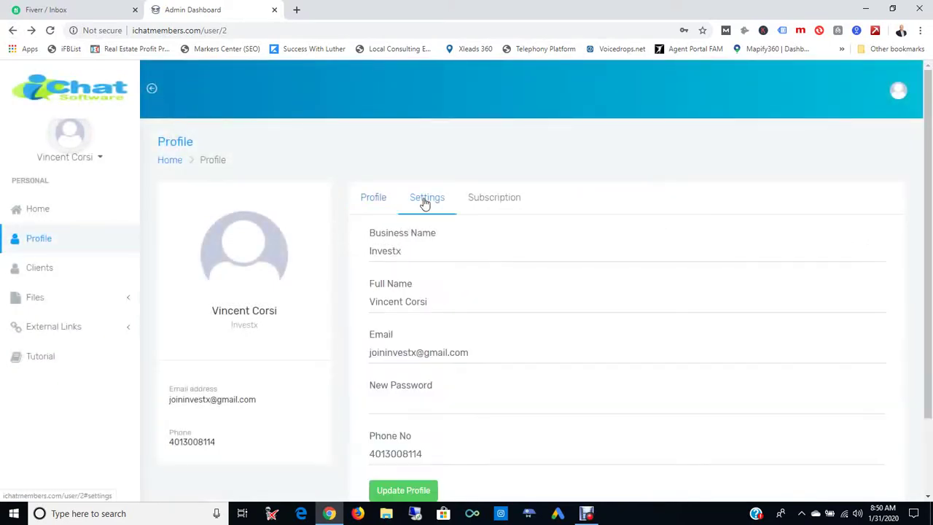
pyautogui.click(391, 253)
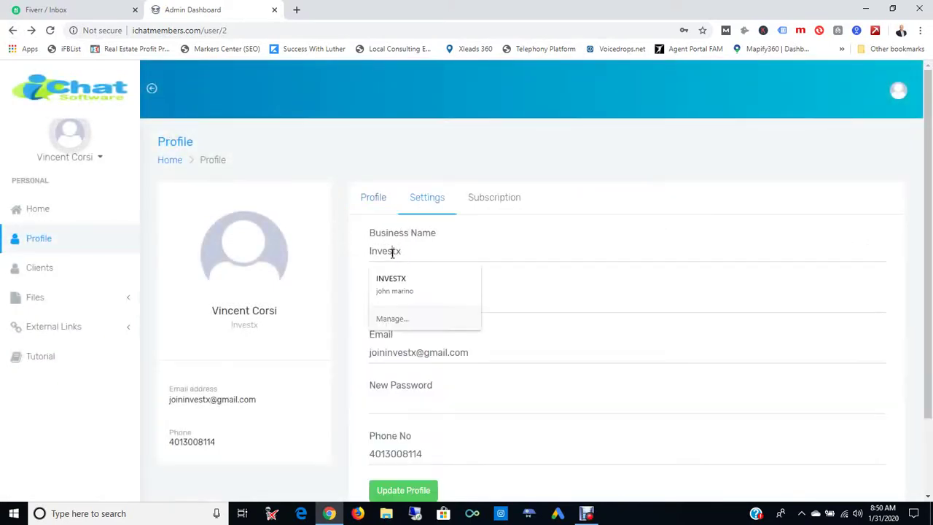
pyautogui.click(453, 355)
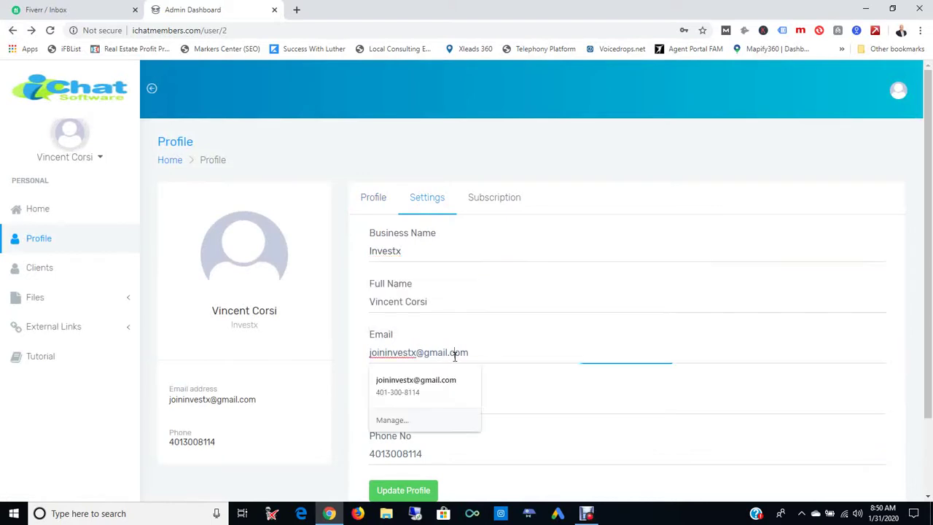
pyautogui.click(597, 400)
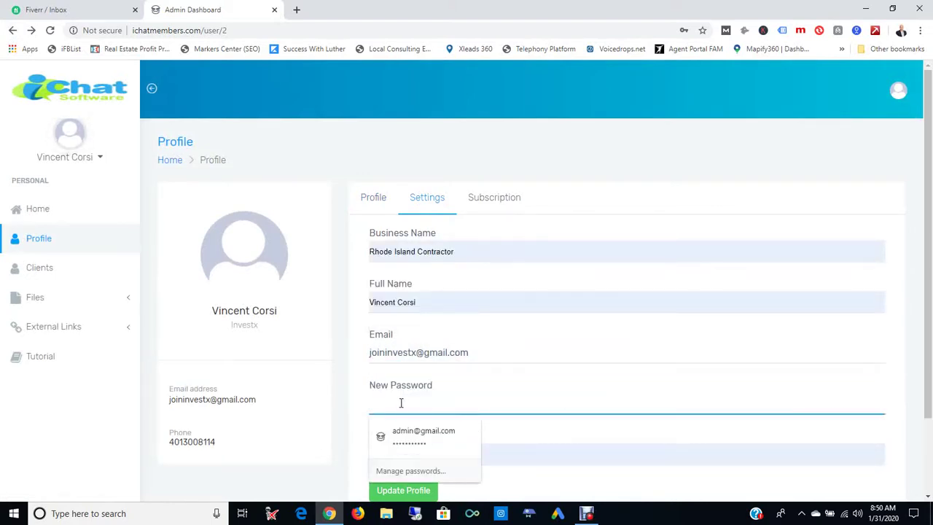
pyautogui.click(545, 303)
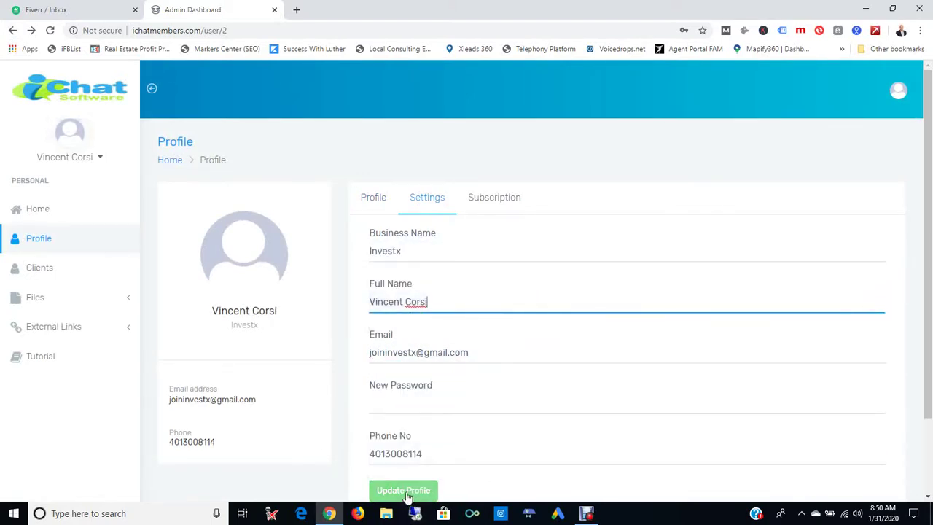
pyautogui.click(42, 270)
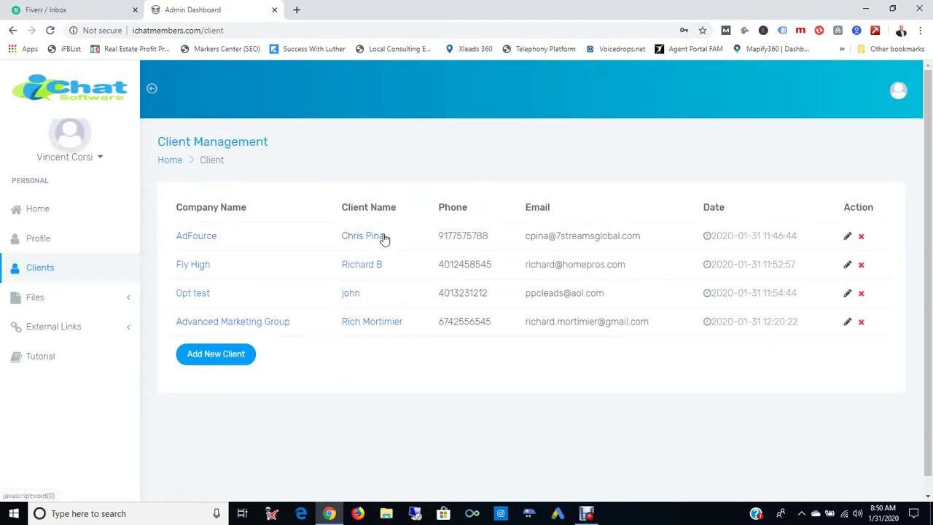
# - Open and cancel the Add New Client form, then expand the Files section in the sidebar
pyautogui.click(216, 362)
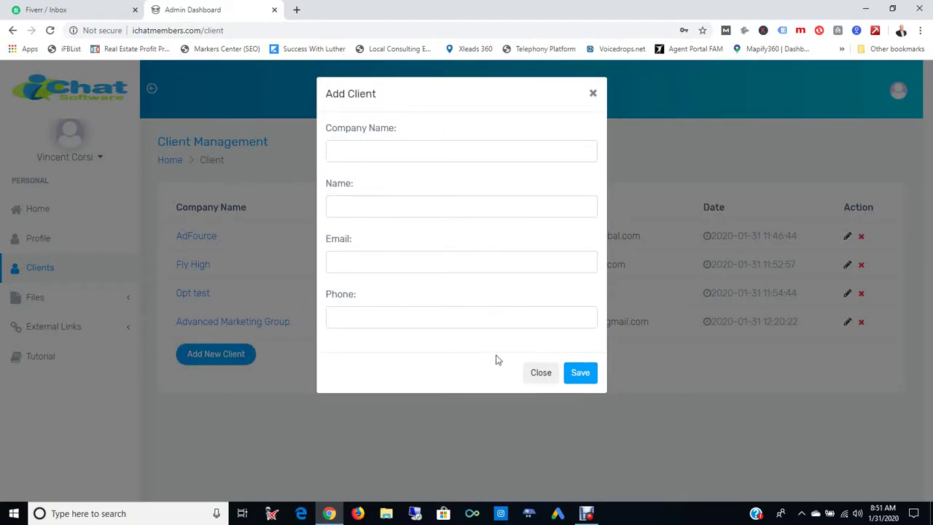
pyautogui.click(541, 374)
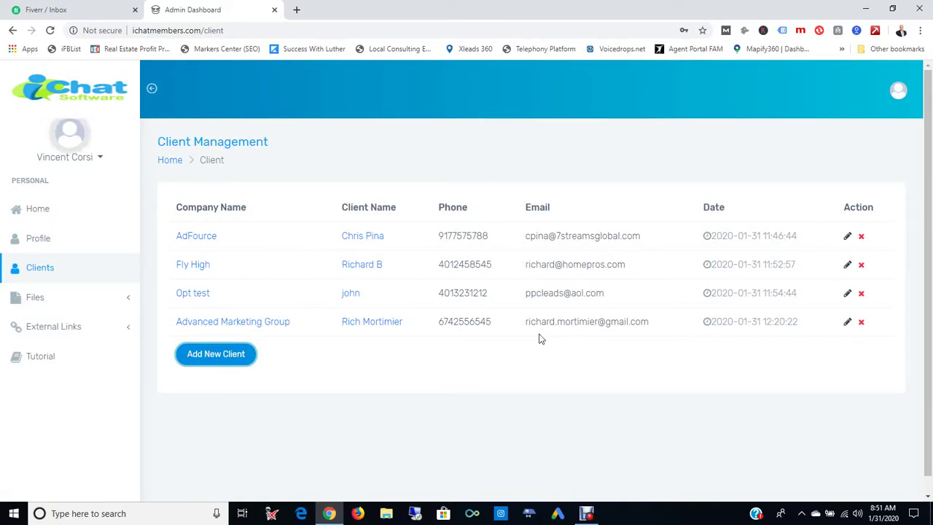
pyautogui.click(38, 298)
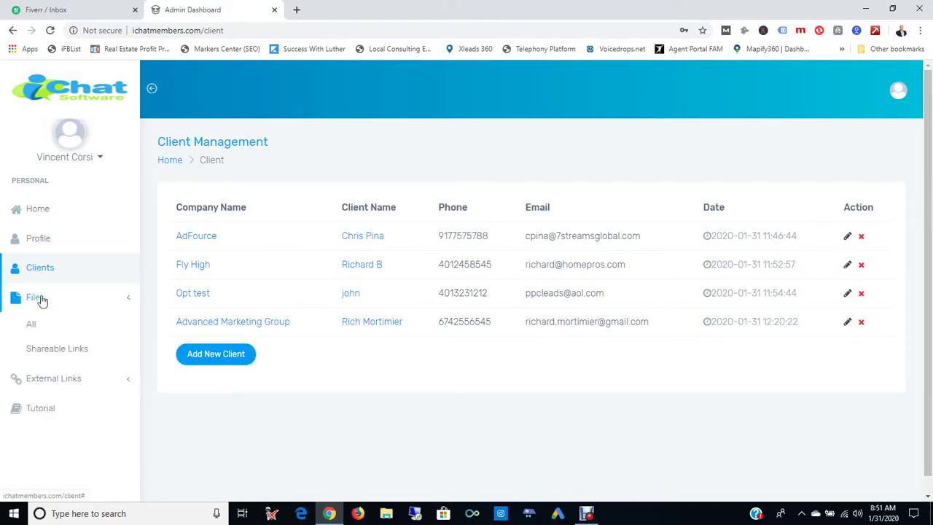
# - Open Files > All and scroll to the table listing Directory-Sales-Proposal.pptx
pyautogui.click(32, 327)
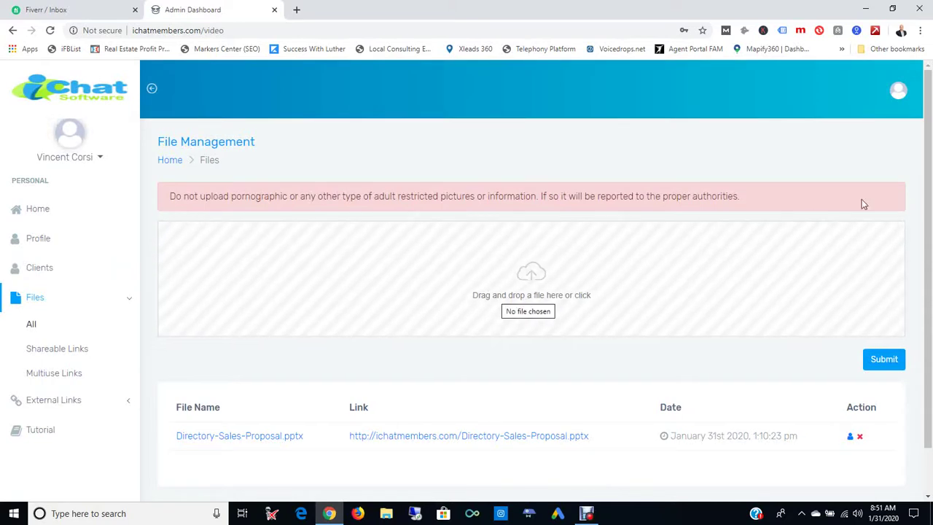
pyautogui.moveTo(926, 167); pyautogui.dragTo(926, 208)
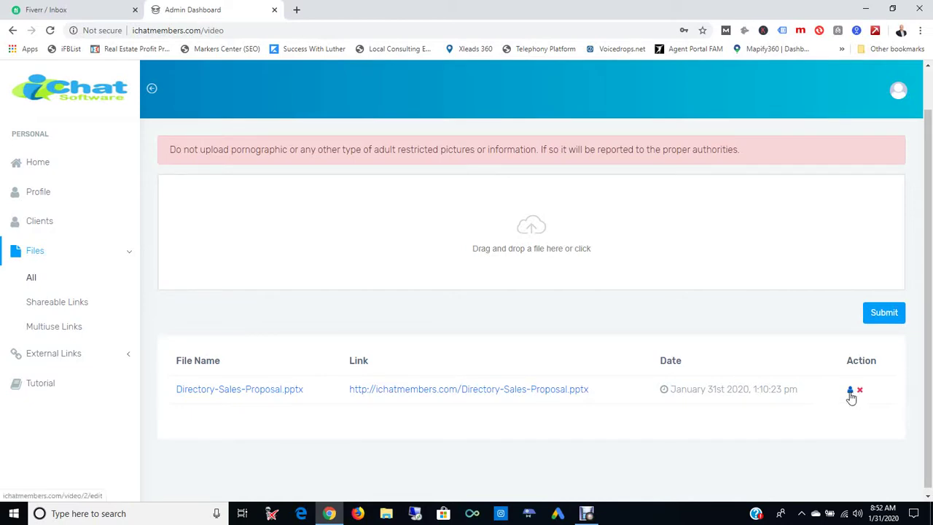
# - Assign Directory-Sales-Proposal.pptx to a client chosen from the assignment dropdown
pyautogui.click(850, 392)
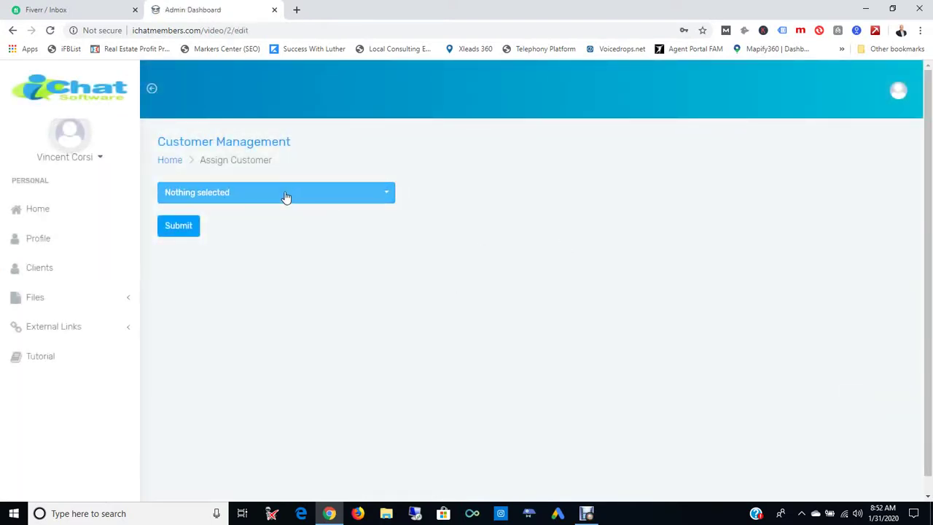
pyautogui.click(285, 198)
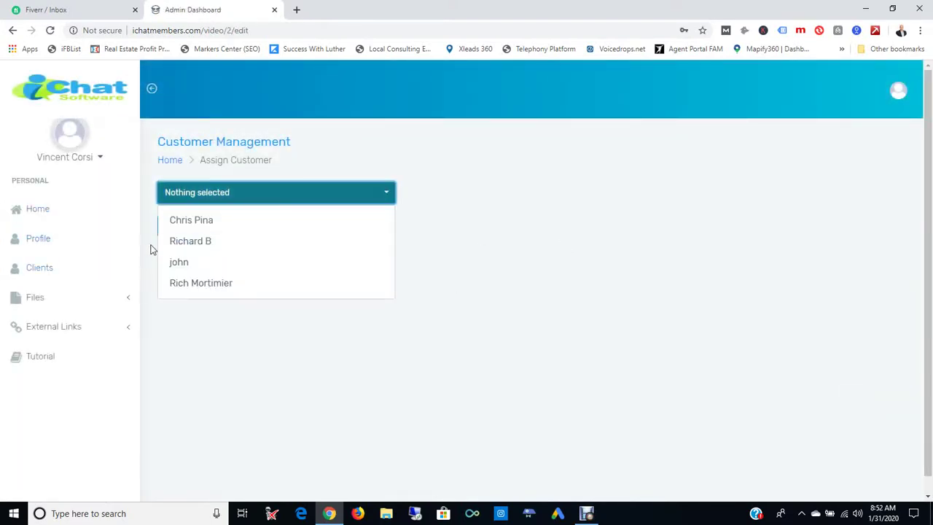
pyautogui.click(184, 264)
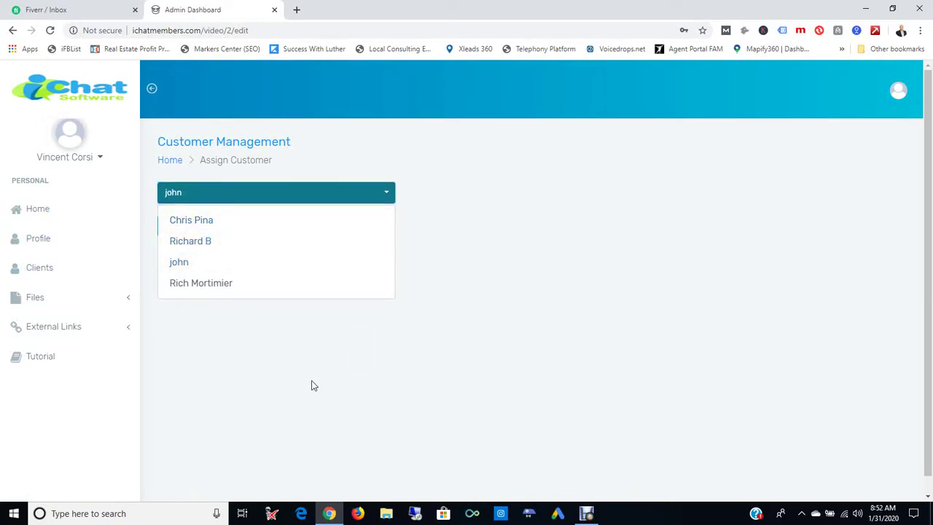
pyautogui.click(179, 229)
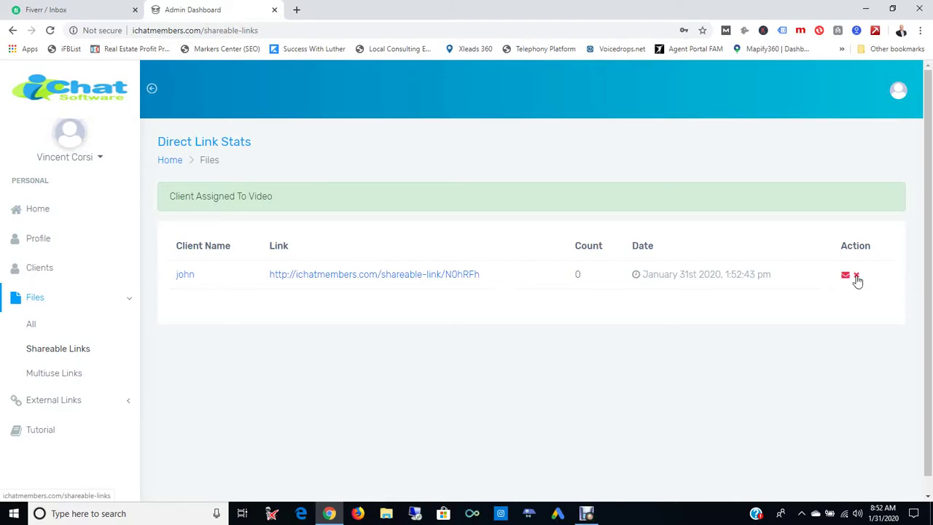
# - Copy the client's shareable link from the Direct Link Stats table
pyautogui.click(369, 284)
# - Load the pasted shareable link in a new tab to download N0hRFh.pptx, then return to the dashboard
pyautogui.click(296, 10)
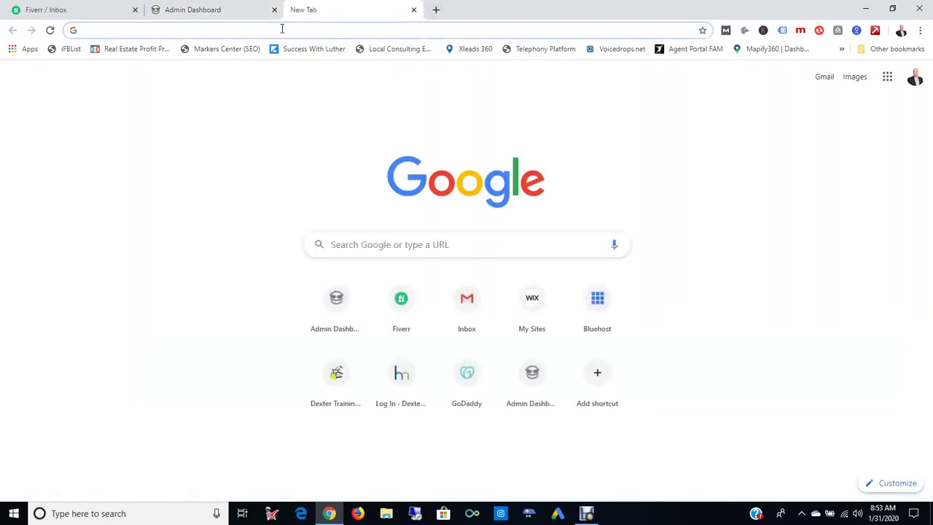
pyautogui.hotkey('ctrl', 'v')
pyautogui.press('Return')
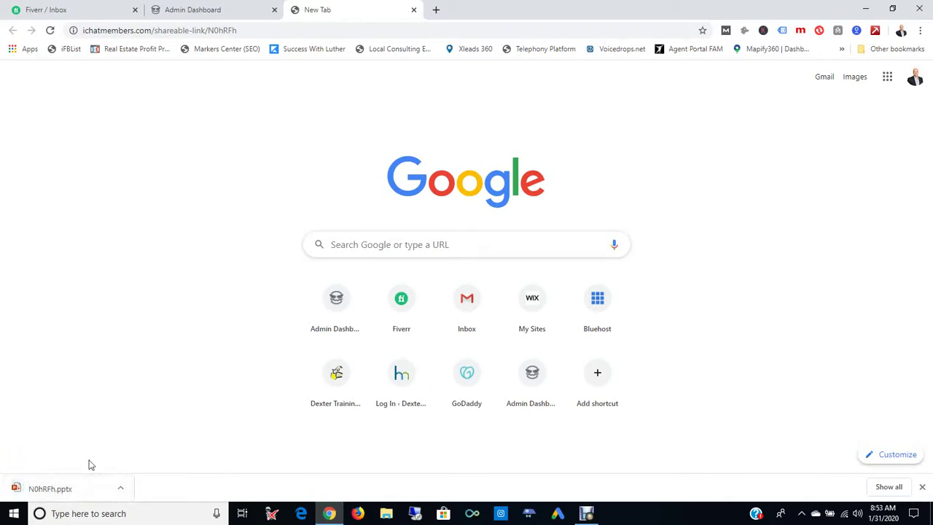
pyautogui.click(207, 10)
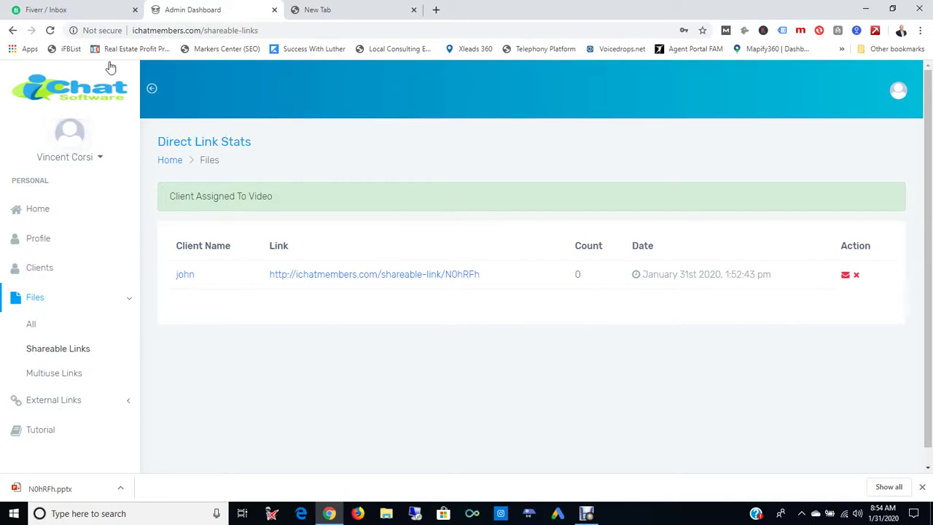
# - Reload the link stats to confirm the shareable count of 1, then open Files > Multiuse Links
pyautogui.click(50, 30)
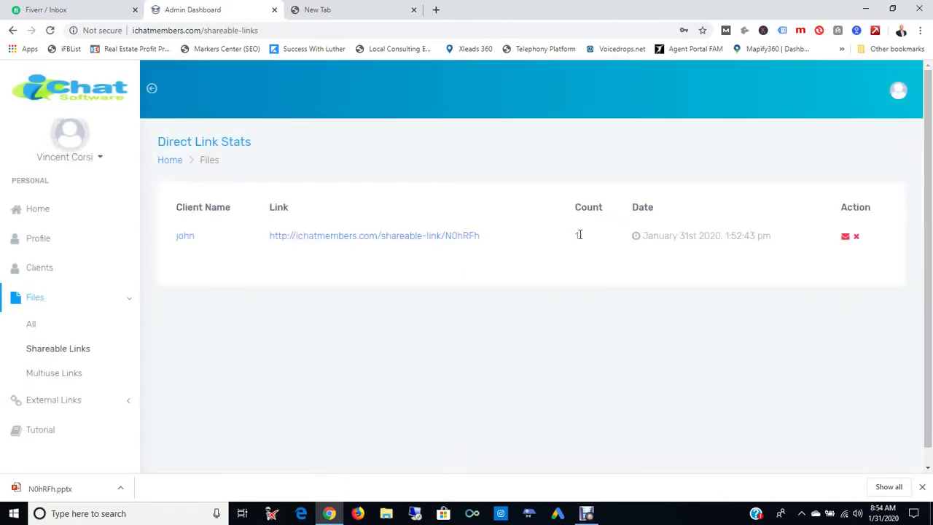
pyautogui.doubleClick(577, 235)
pyautogui.click(596, 298)
pyautogui.click(922, 487)
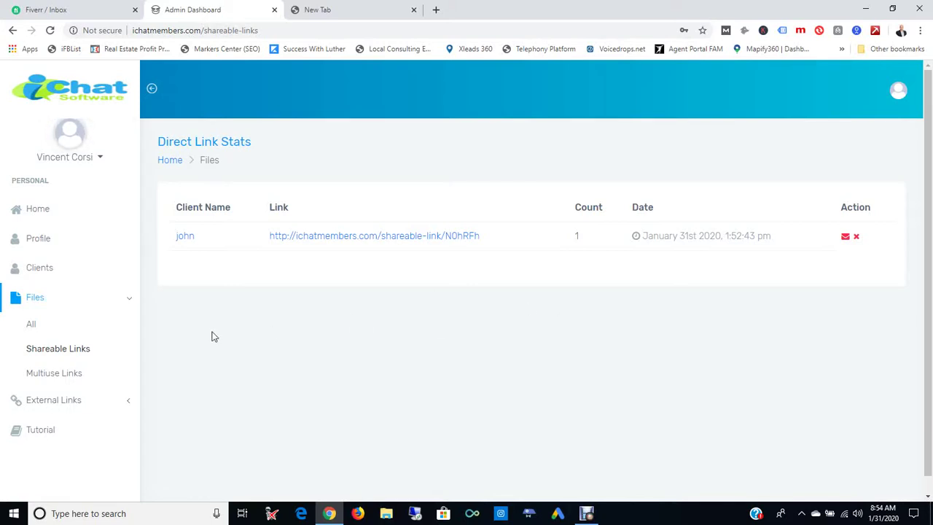
pyautogui.click(63, 374)
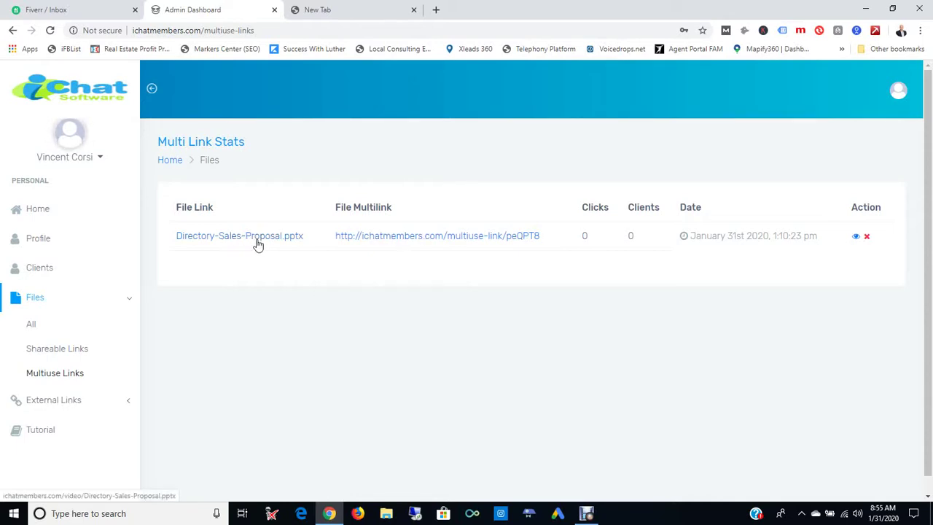
# - Copy the proposal file's multiuse link and dismiss the Facebook notification
pyautogui.click(433, 244)
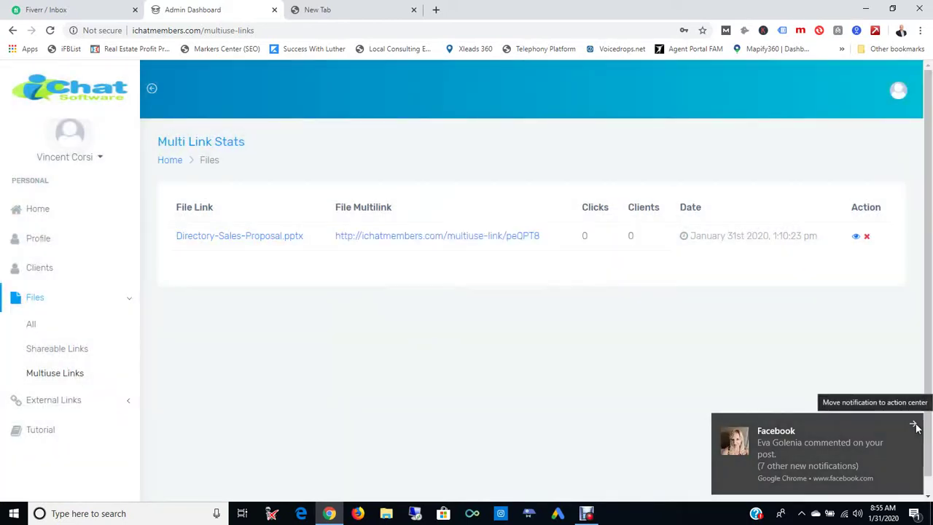
pyautogui.click(916, 427)
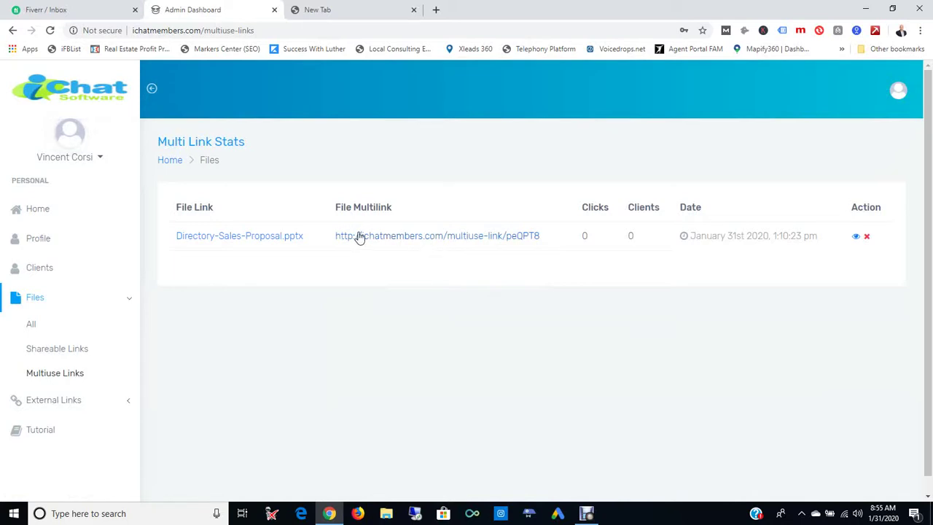
# - Load the multiuse link in the new tab to view its company, name, e-mail and phone form
pyautogui.click(339, 10)
pyautogui.click(290, 30)
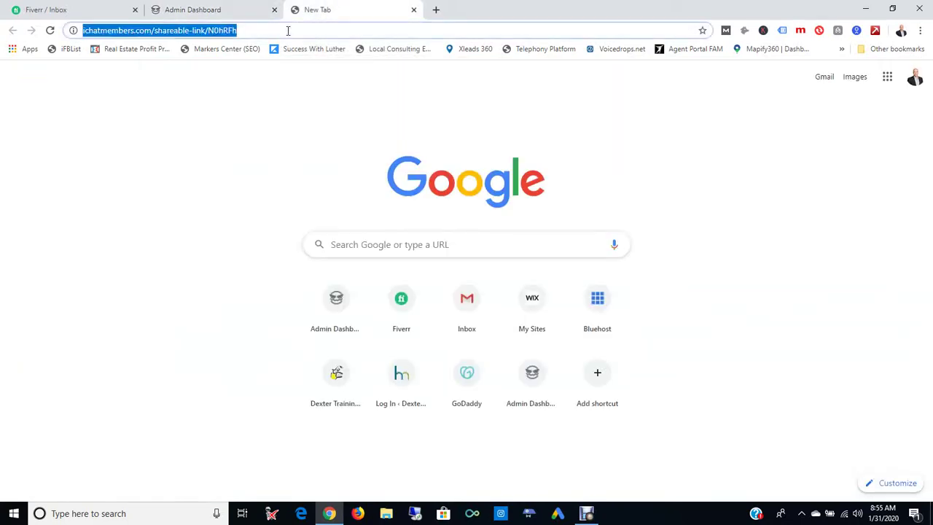
pyautogui.hotkey('ctrl', 'v')
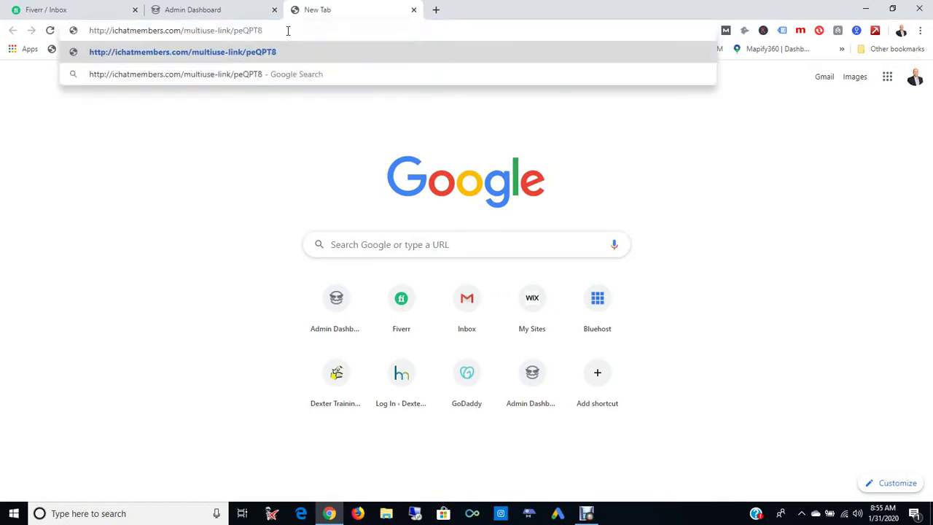
pyautogui.press('Return')
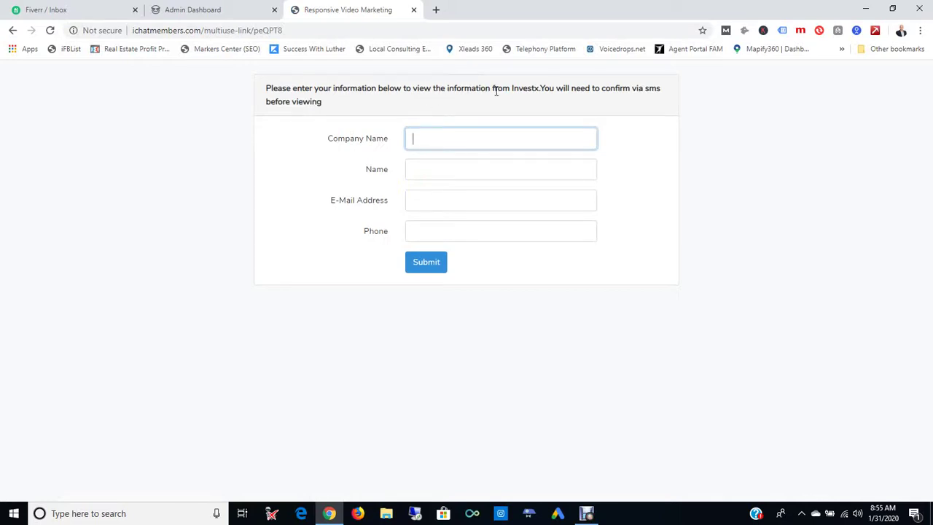
pyautogui.moveTo(510, 88); pyautogui.dragTo(540, 89)
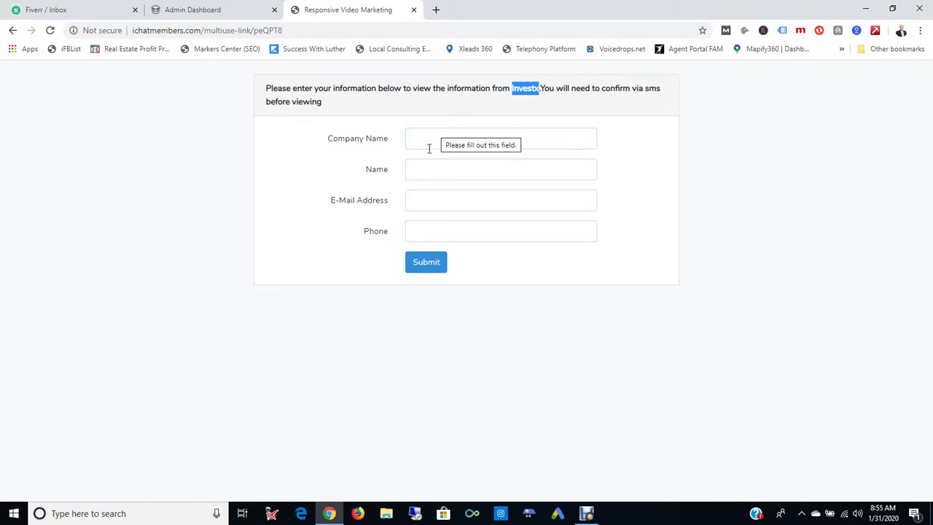
pyautogui.click(428, 237)
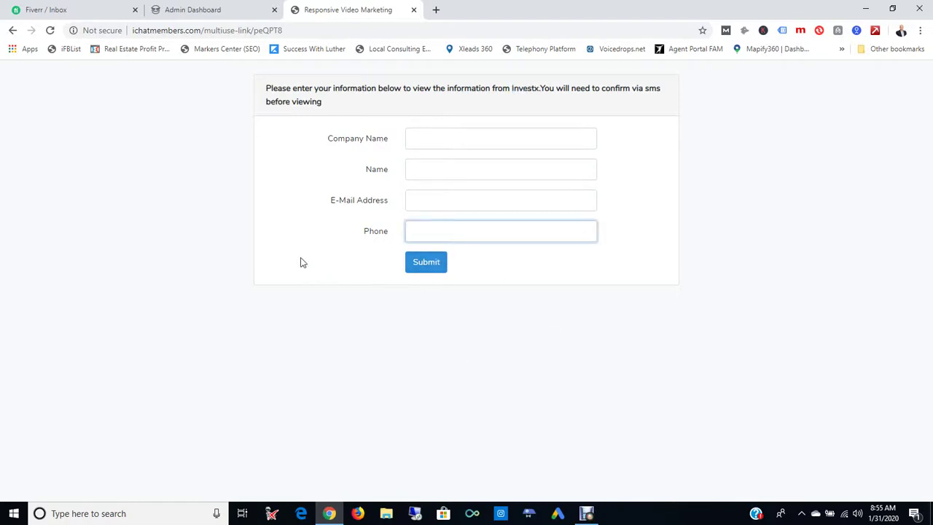
pyautogui.click(197, 16)
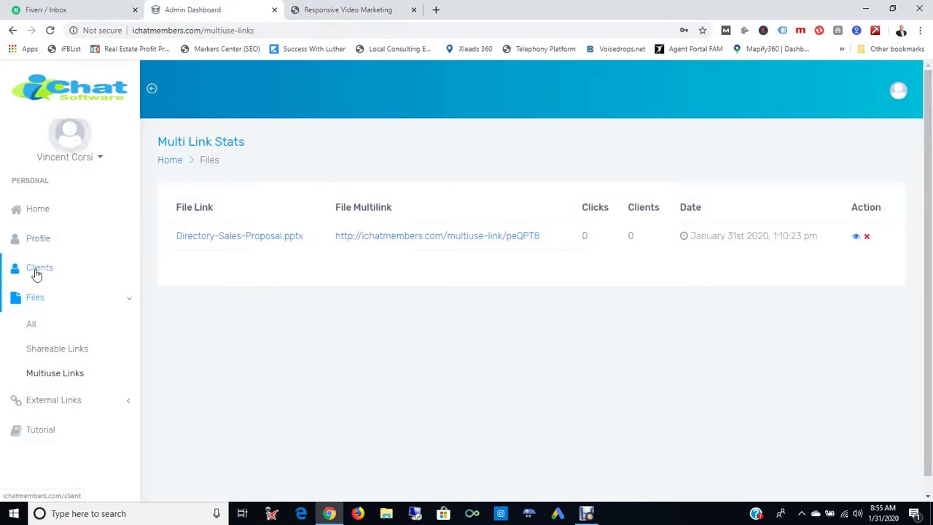
# - Check the client list and the multiuse link stats (1 click, 0 clients), then return to the visitor form tab
pyautogui.click(37, 271)
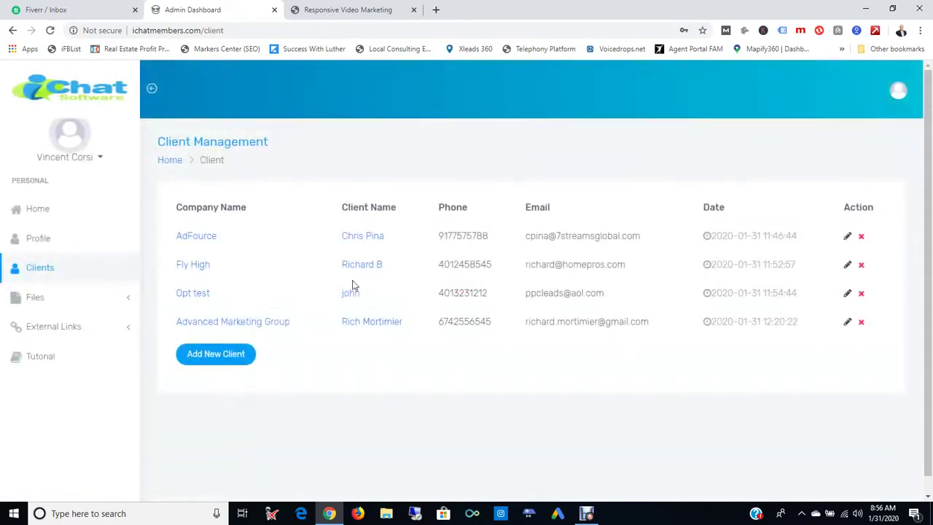
pyautogui.click(40, 303)
pyautogui.click(37, 375)
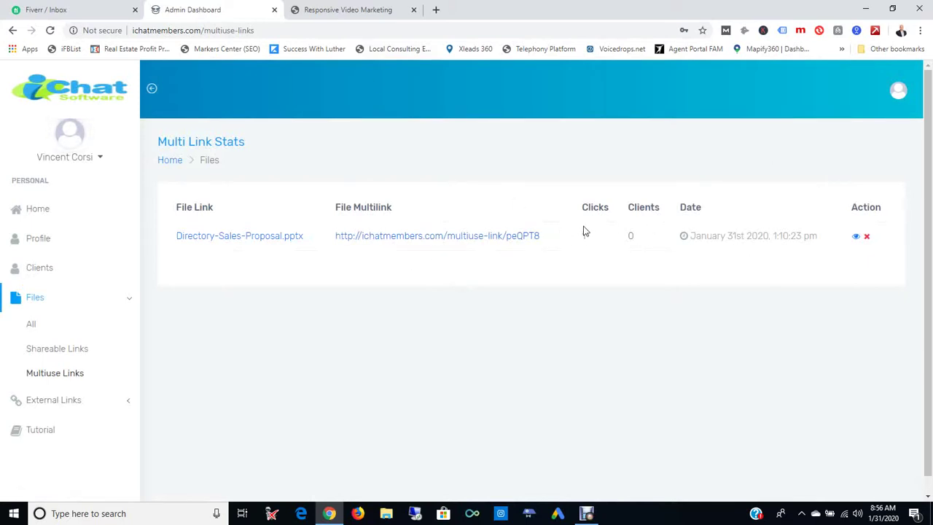
pyautogui.click(337, 9)
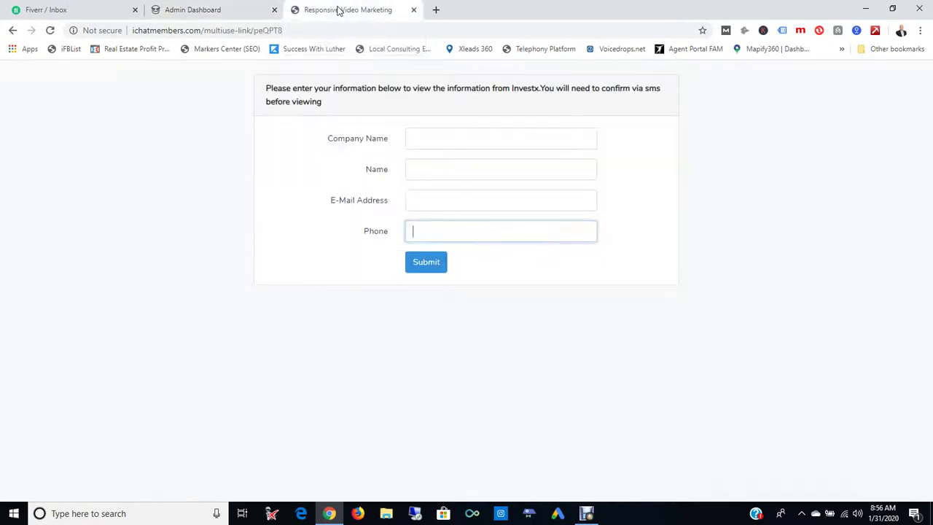
# - Enter ABC Roofing as the company and the contact's name, and begin the e-mail address
pyautogui.click(426, 140)
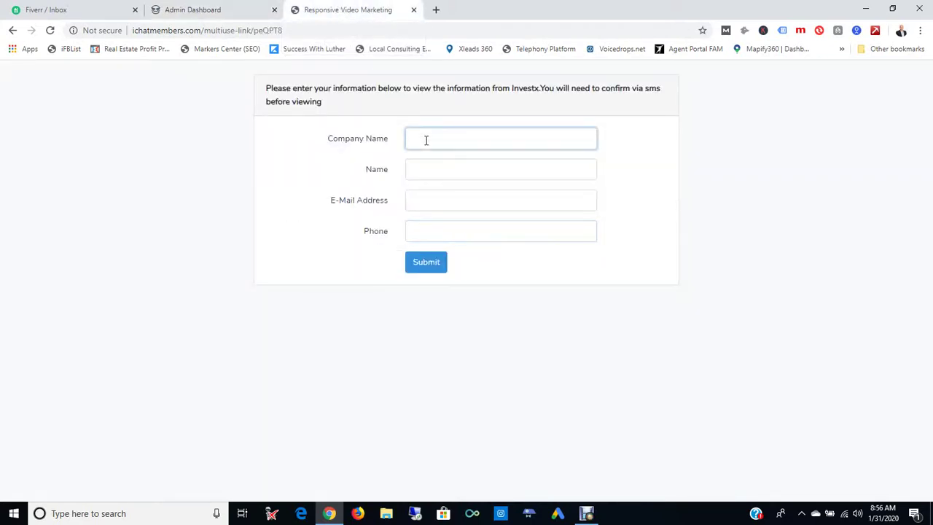
pyautogui.write('ABC Roofing')
pyautogui.press('Tab')
pyautogui.write('J')
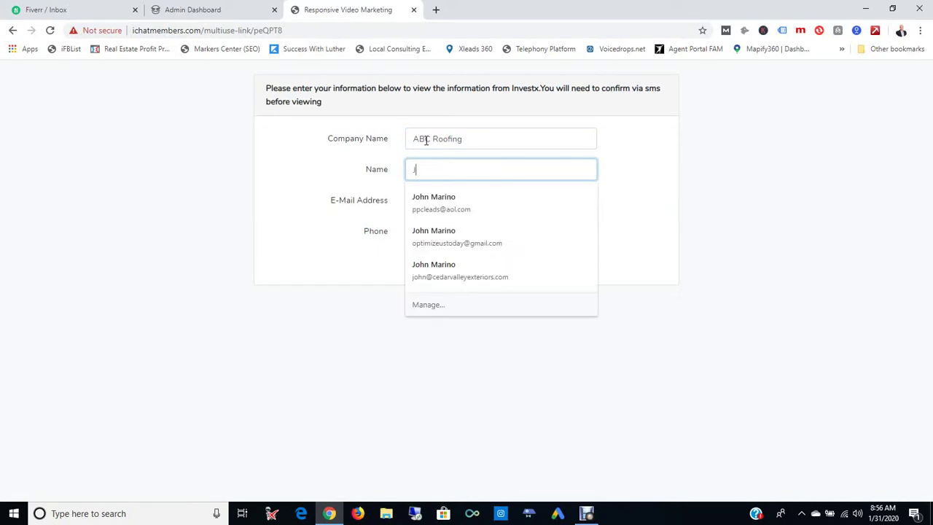
pyautogui.write('ohn M')
pyautogui.press('Tab')
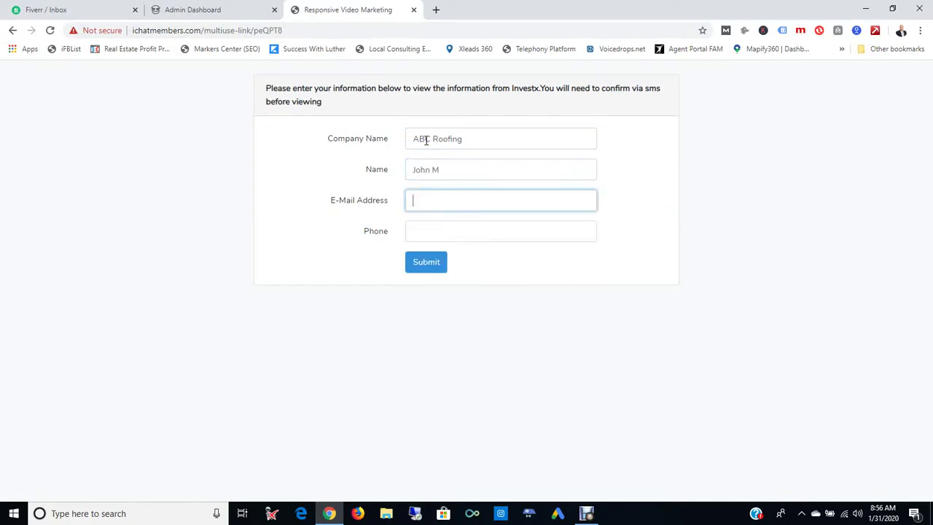
pyautogui.write('test@ges')
# - Fix typos in the company name and e-mail domain, add the phone number, and submit the form
pyautogui.click(427, 141)
pyautogui.press('BackSpace')
pyautogui.press('BackSpace')
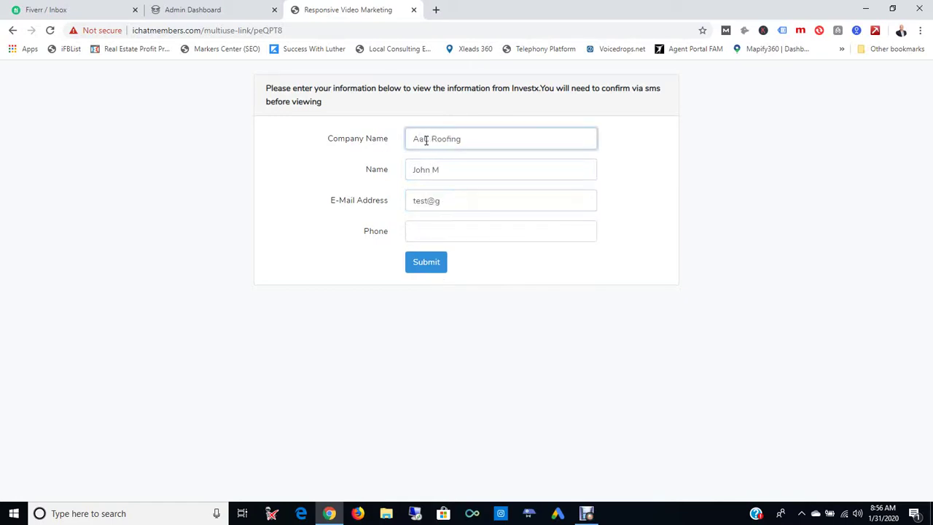
pyautogui.write('ABC')
pyautogui.click(471, 200)
pyautogui.press('BackSpace')
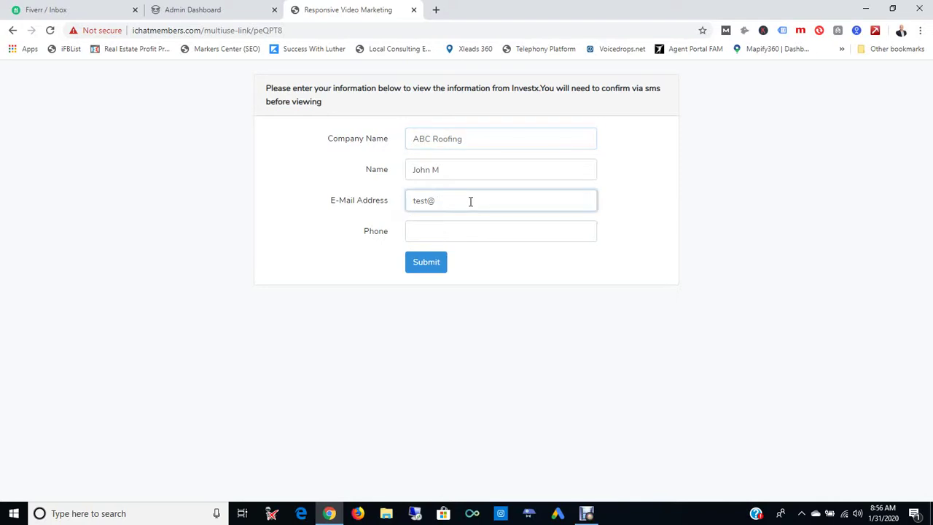
pyautogui.write('abcroofing.com')
pyautogui.press('Tab')
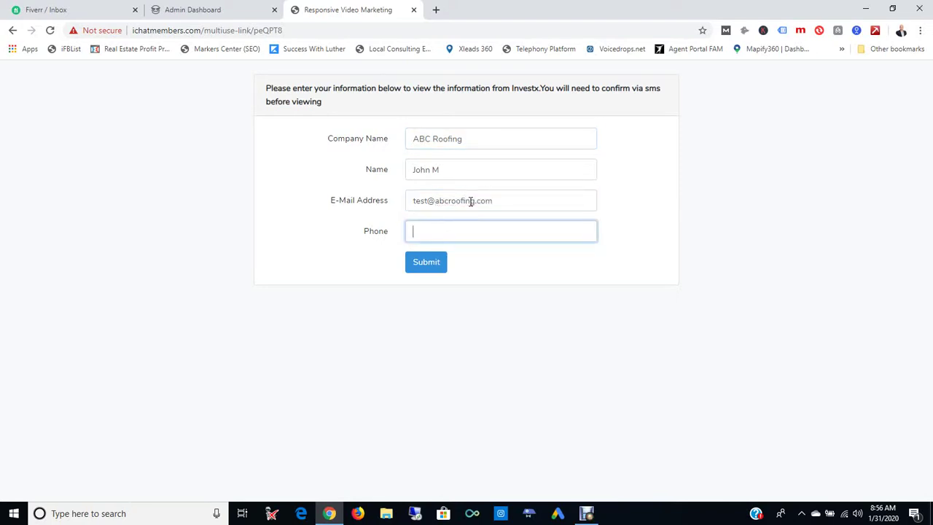
pyautogui.click(427, 274)
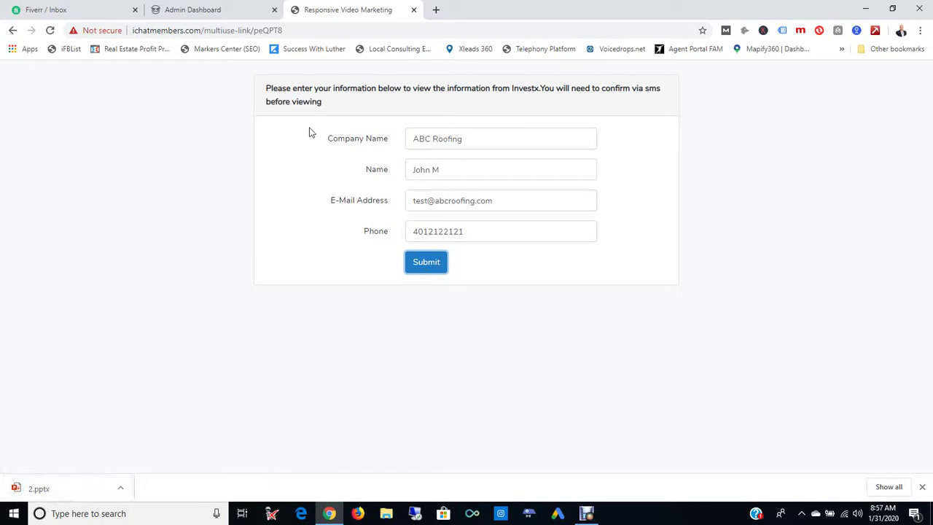
# - Reload the admin dashboard and confirm ABC Roofing now appears in the client list
pyautogui.click(191, 10)
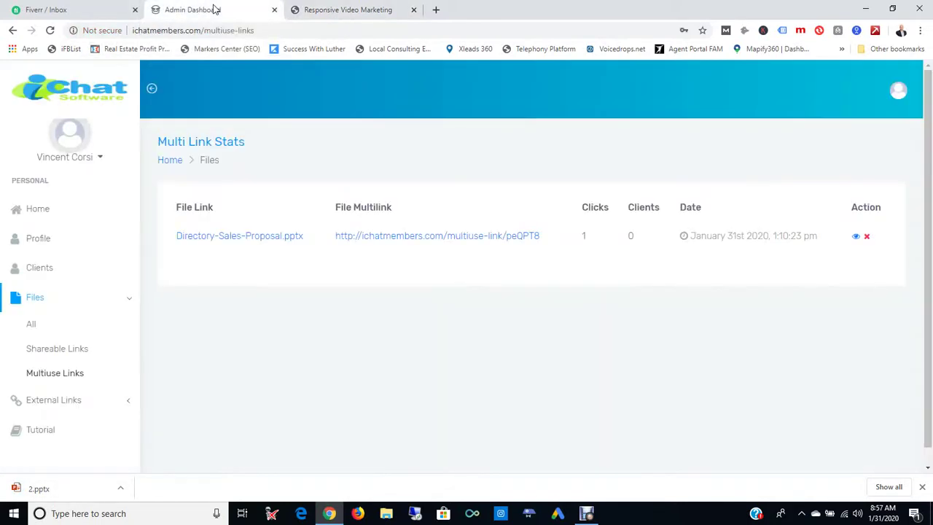
pyautogui.click(50, 31)
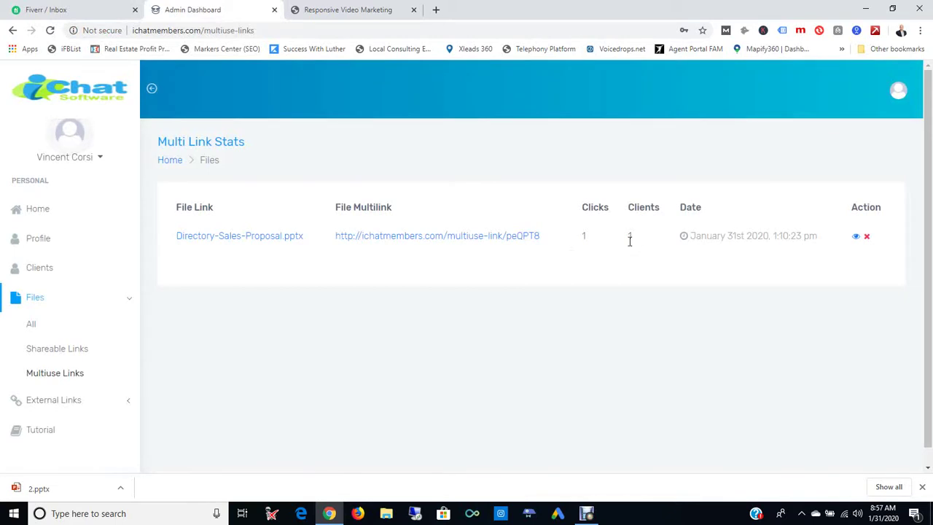
pyautogui.click(41, 269)
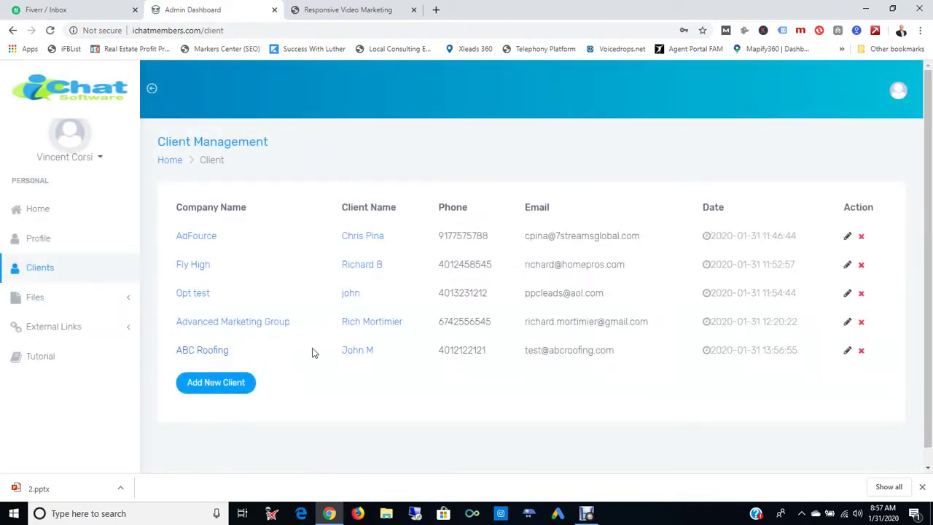
# - Check that the multiuse link shows 1 click and 1 client, then close the download bar
pyautogui.click(37, 299)
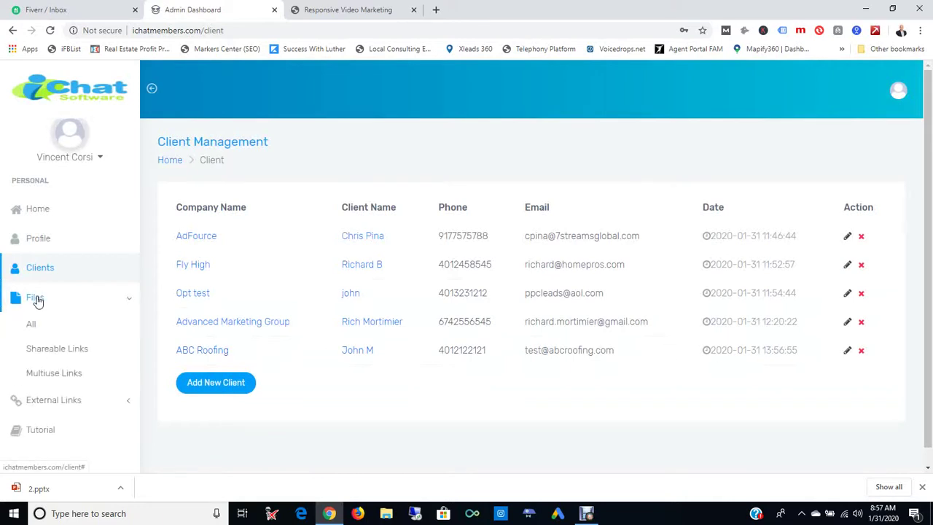
pyautogui.click(54, 375)
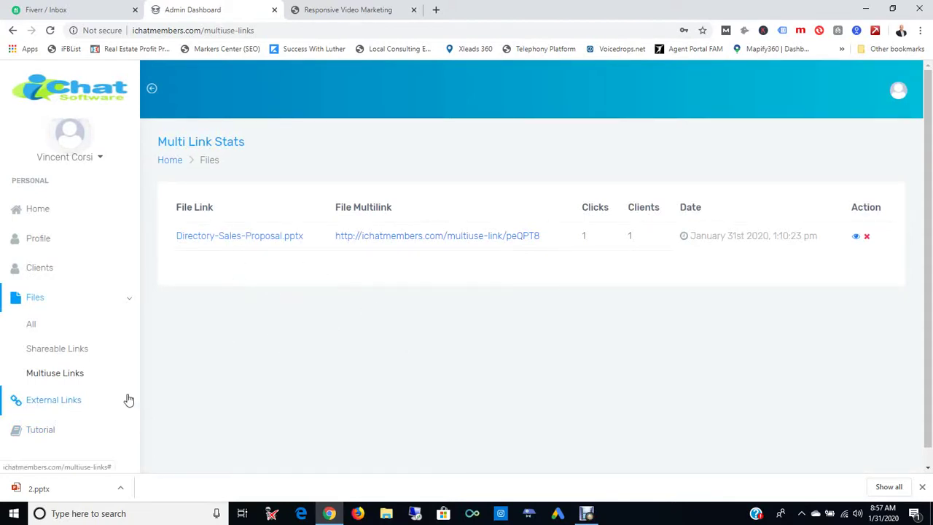
pyautogui.click(58, 403)
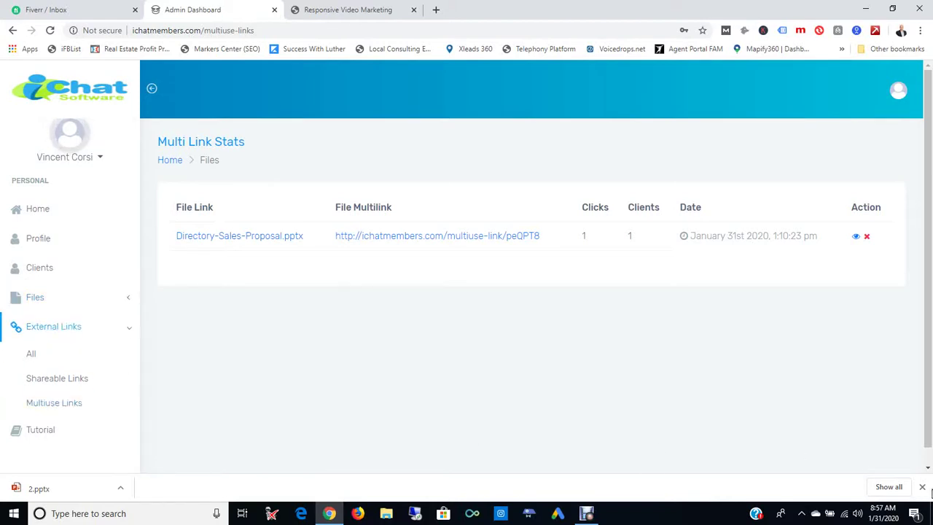
pyautogui.click(921, 487)
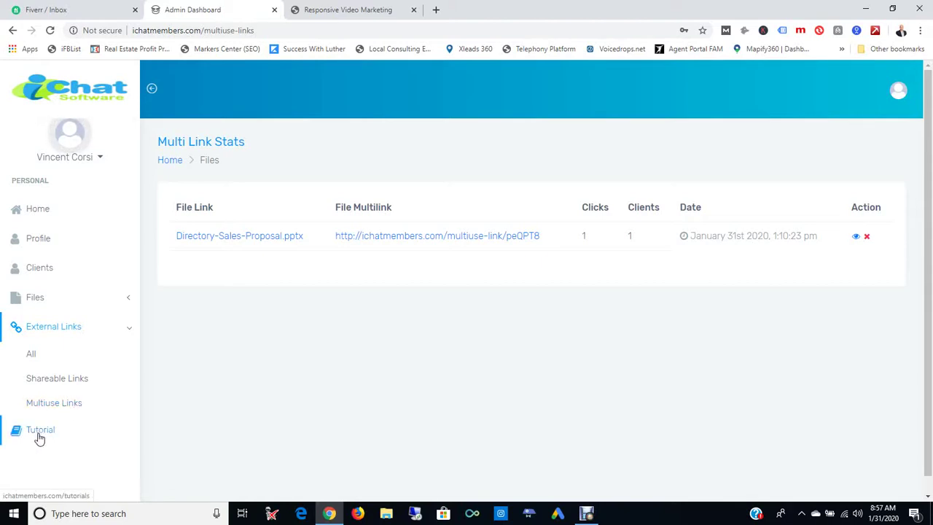
pyautogui.click(35, 355)
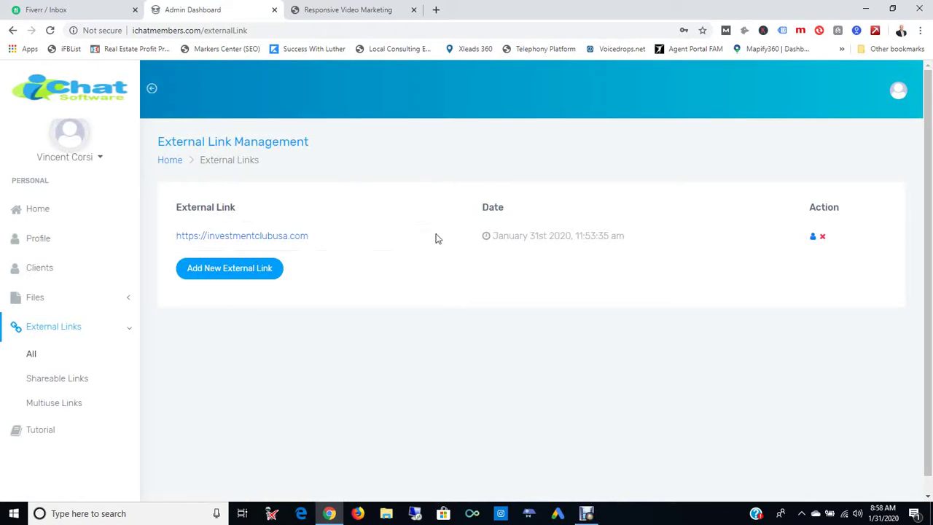
pyautogui.click(250, 270)
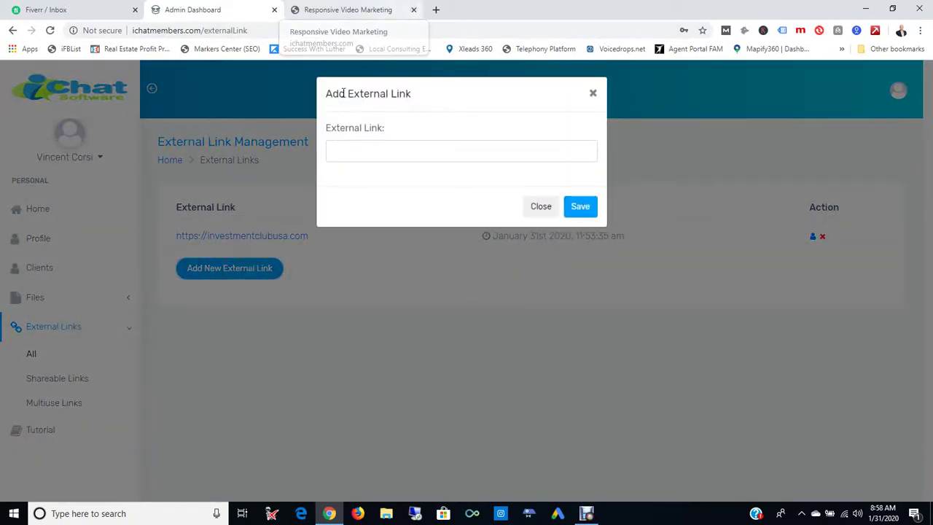
pyautogui.click(392, 143)
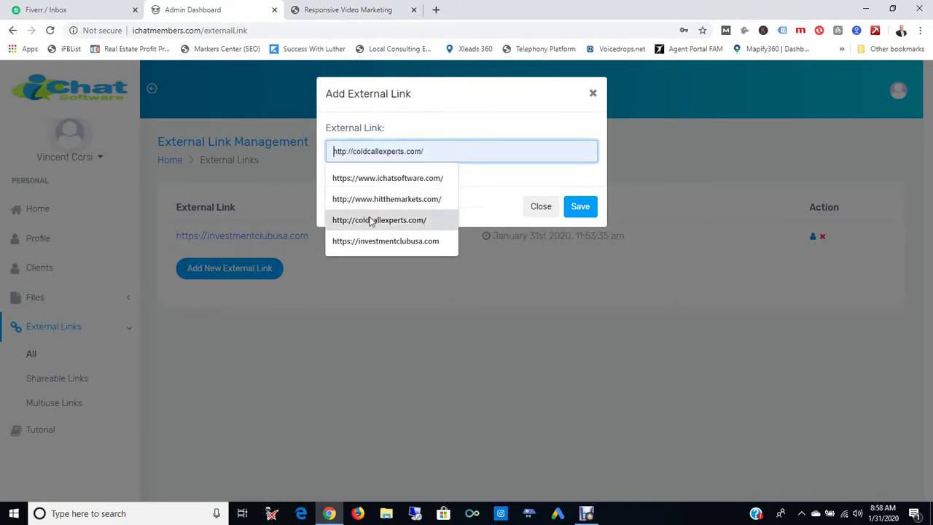
pyautogui.click(393, 178)
pyautogui.click(474, 294)
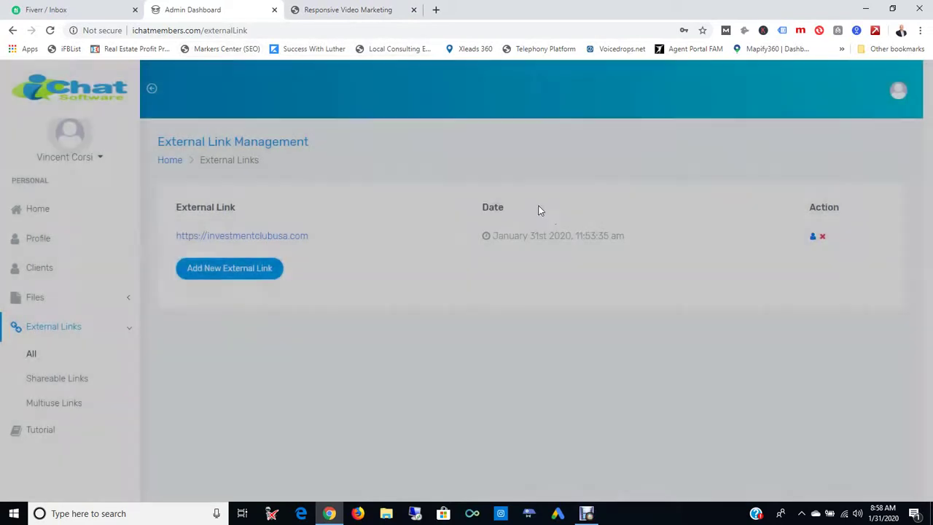
pyautogui.click(244, 280)
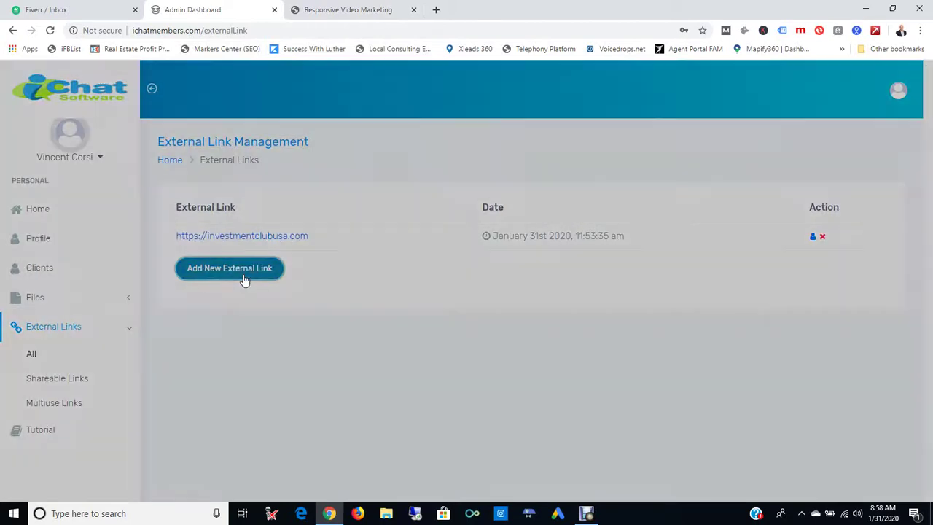
pyautogui.click(581, 207)
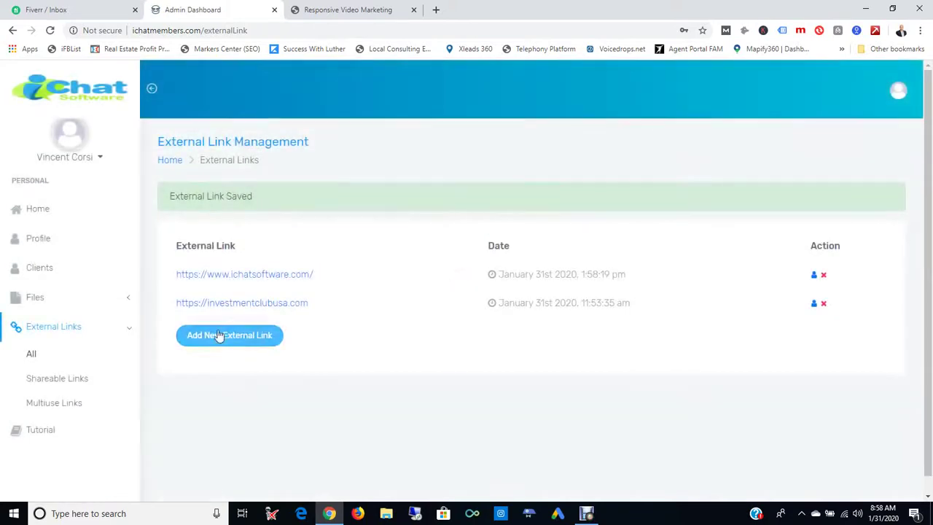
pyautogui.click(815, 278)
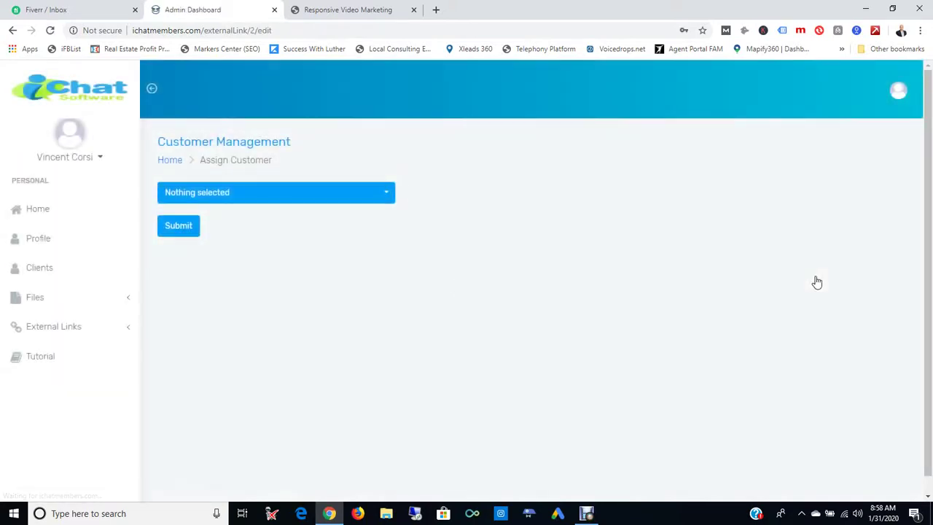
# - Assign a customer to the ichatsoftware.com external link, creating its new shareable link at count 0
pyautogui.click(297, 193)
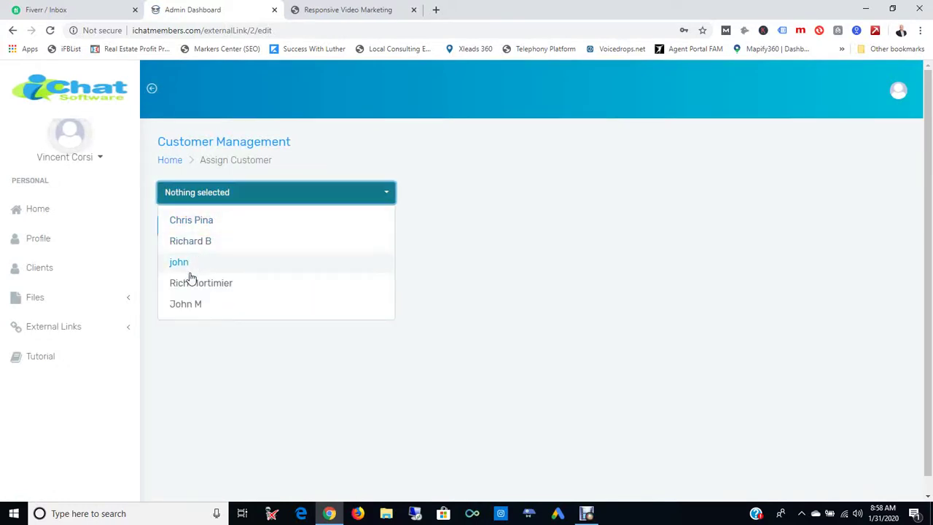
pyautogui.click(187, 307)
pyautogui.click(282, 355)
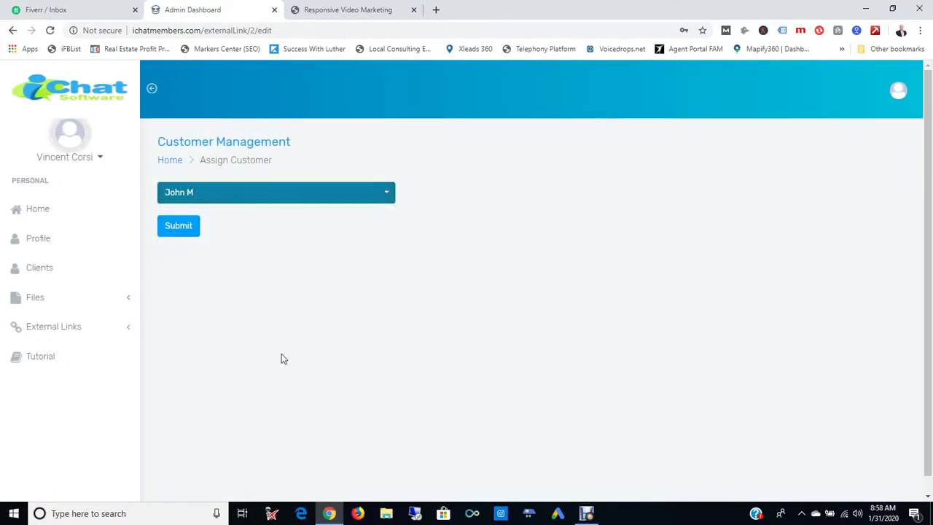
pyautogui.click(183, 228)
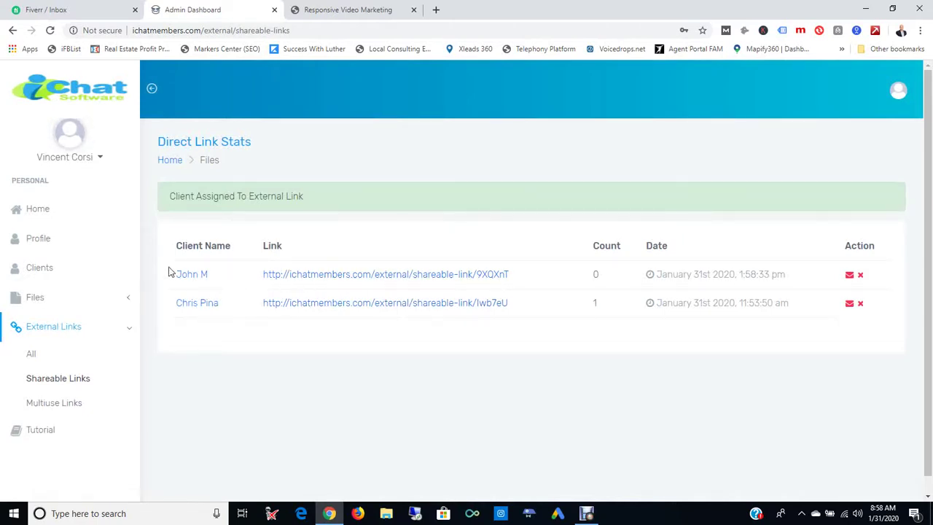
pyautogui.rightClick(428, 277)
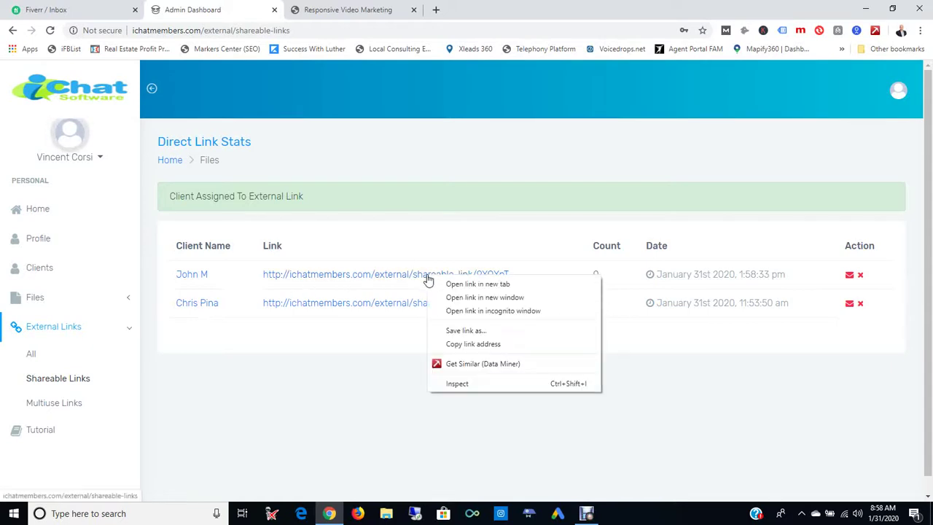
# - Copy the new customer's shareable link address from the Direct Link Stats table
pyautogui.click(428, 277)
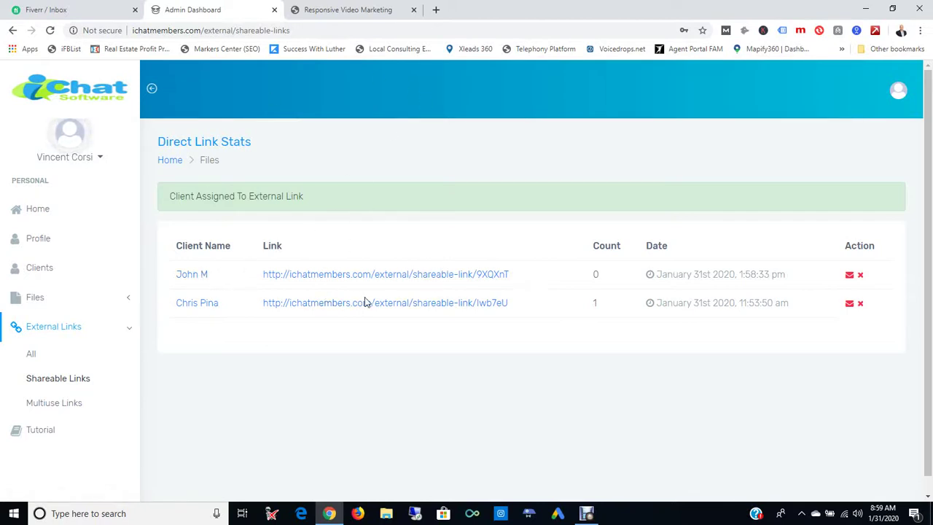
pyautogui.click(353, 11)
# - Load the copied shareable link in the other tab, opening ichatsoftware.com, then return to the dashboard
pyautogui.click(220, 31)
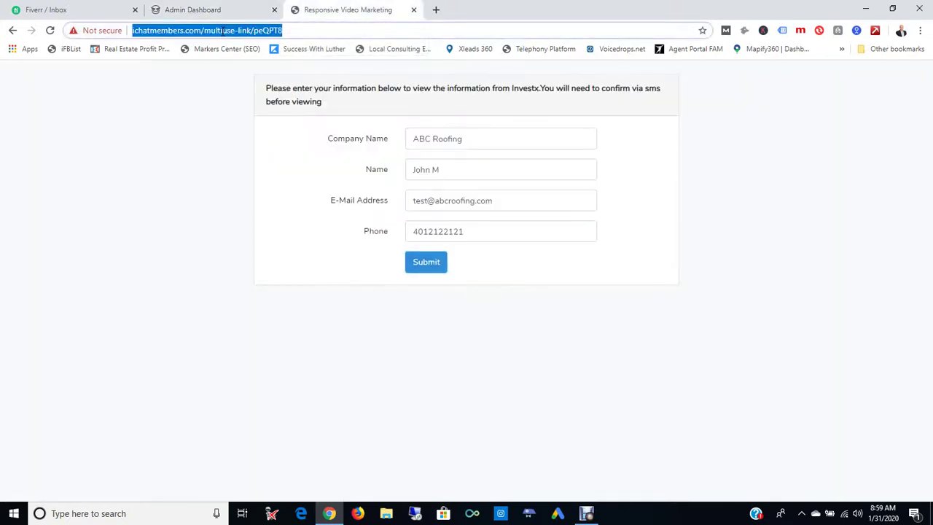
pyautogui.hotkey('ctrl', 'v')
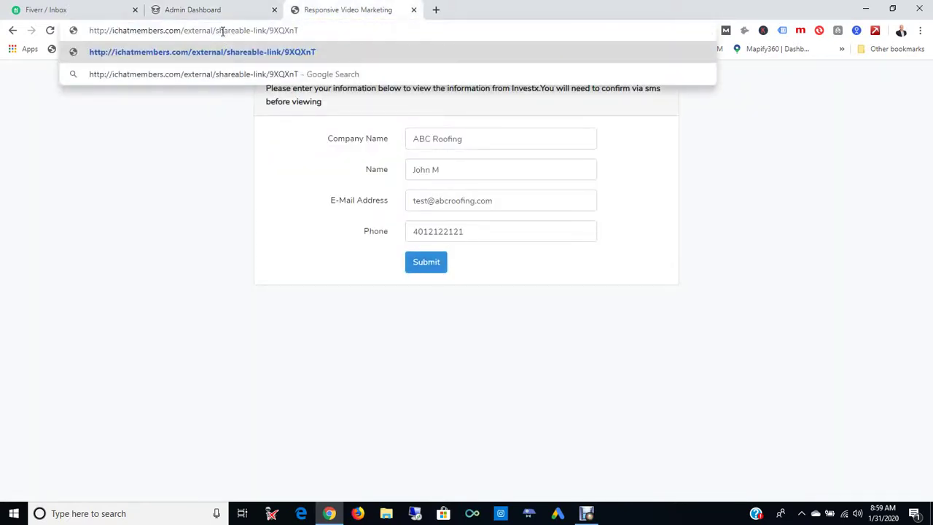
pyautogui.press('Return')
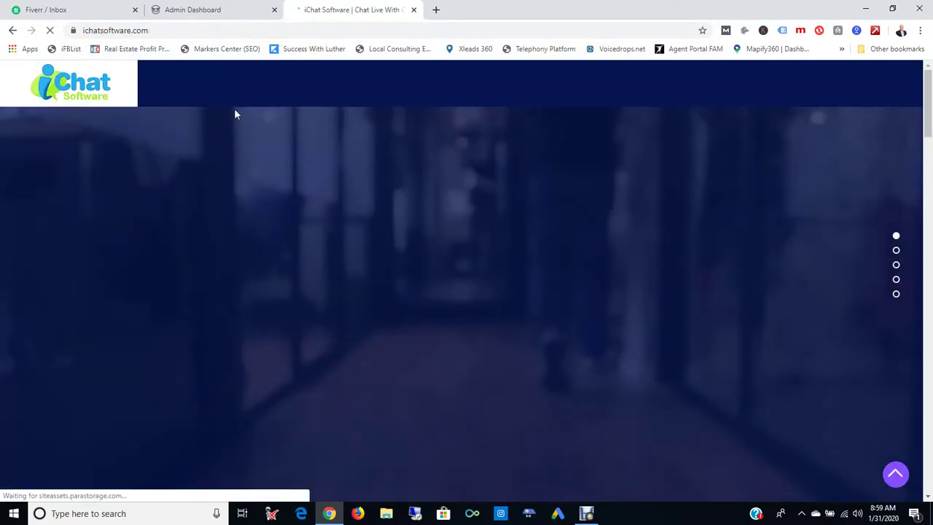
pyautogui.click(210, 12)
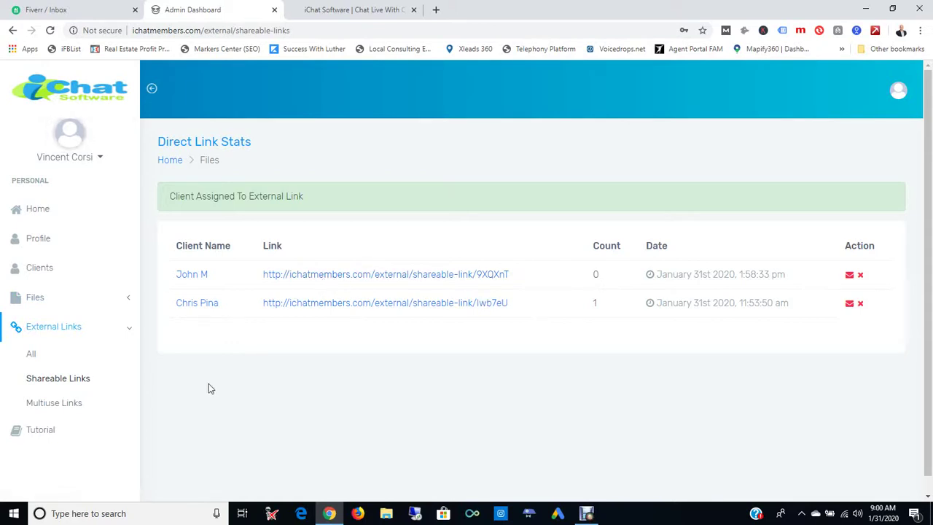
pyautogui.click(67, 403)
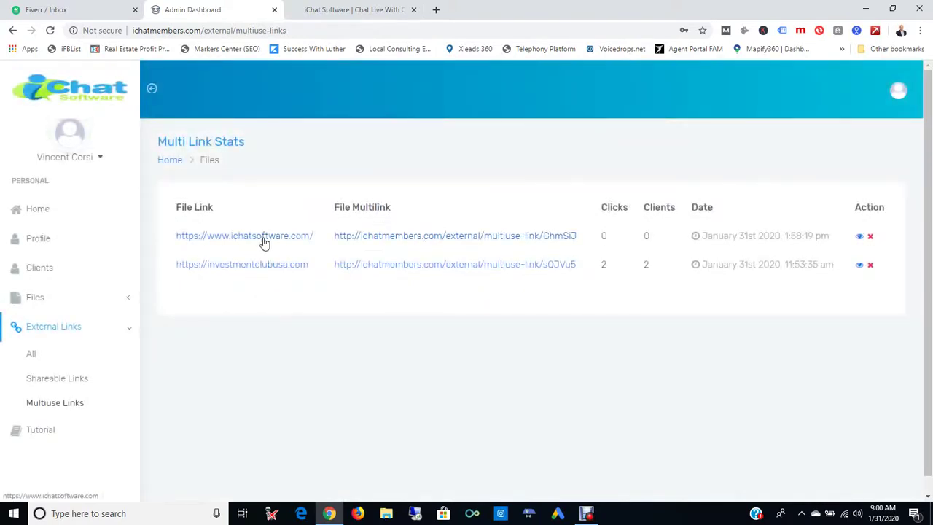
pyautogui.click(498, 236)
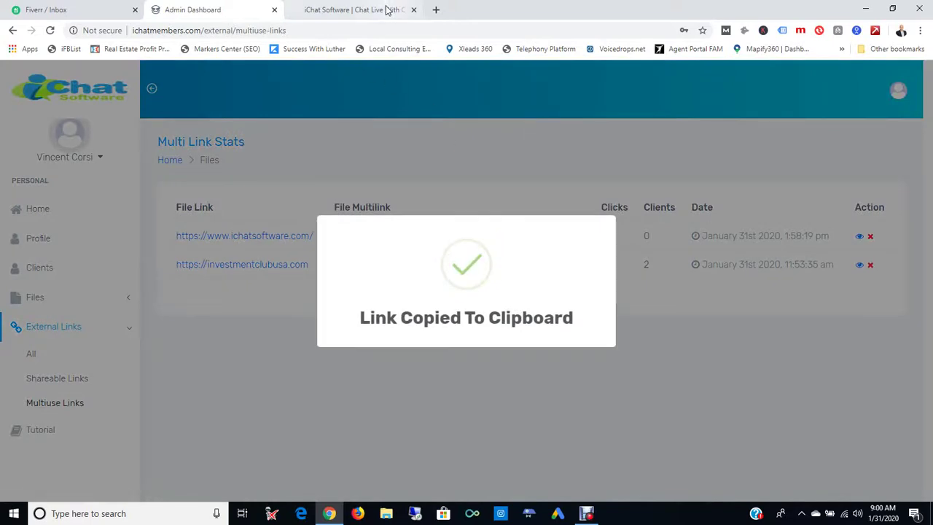
pyautogui.click(387, 9)
pyautogui.click(216, 33)
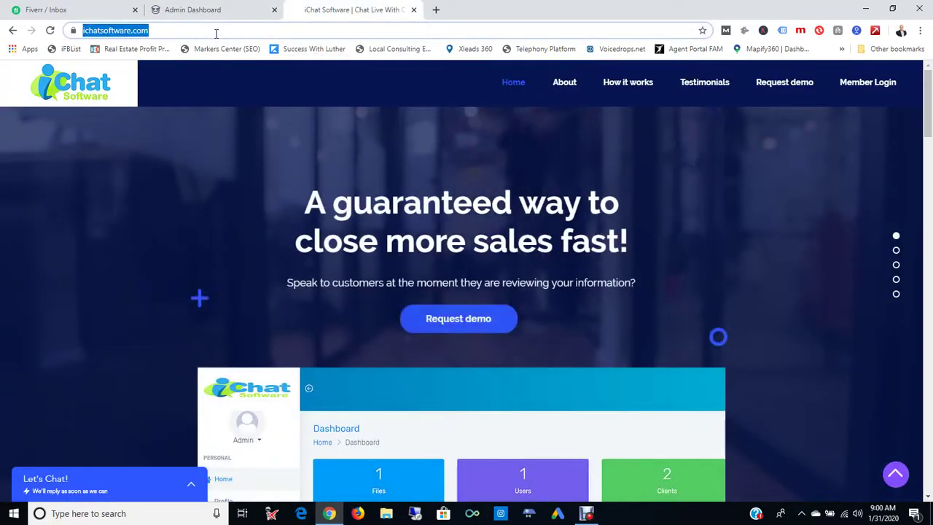
pyautogui.hotkey('ctrl', 'v')
pyautogui.press('Return')
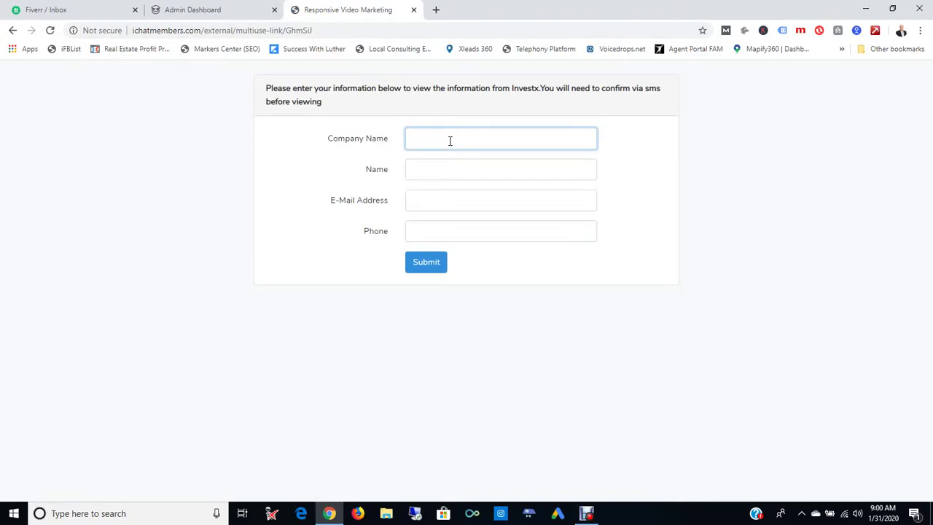
# - Submit the visitor form with company ABC Marketing plus the contact's name, e-mail and phone number
pyautogui.write('ABC Marketing')
pyautogui.press('Tab')
pyautogui.write('J')
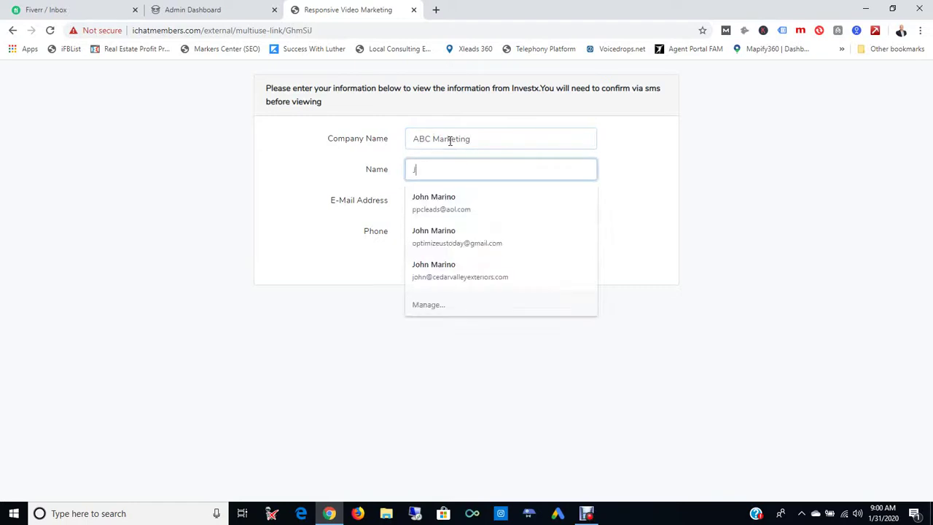
pyautogui.write('ohnnyp')
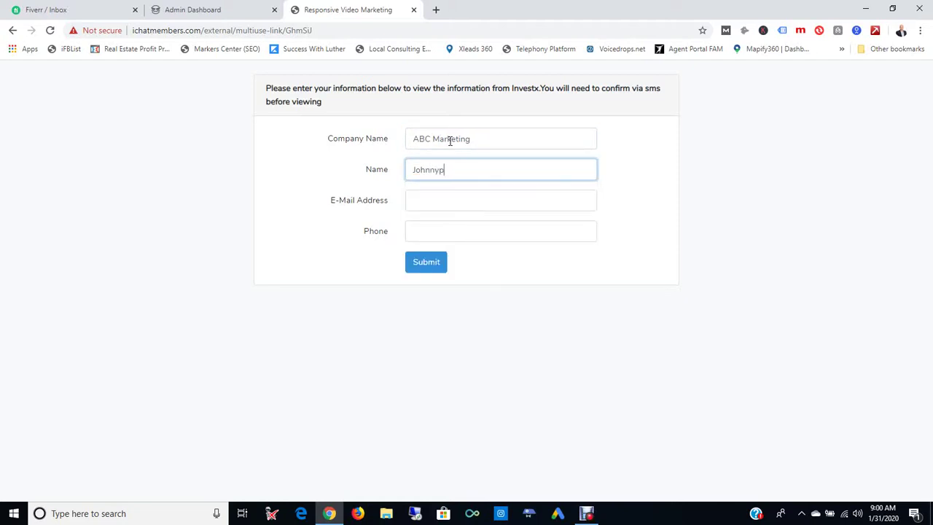
pyautogui.press('BackSpace')
pyautogui.write(' P')
pyautogui.press('Tab')
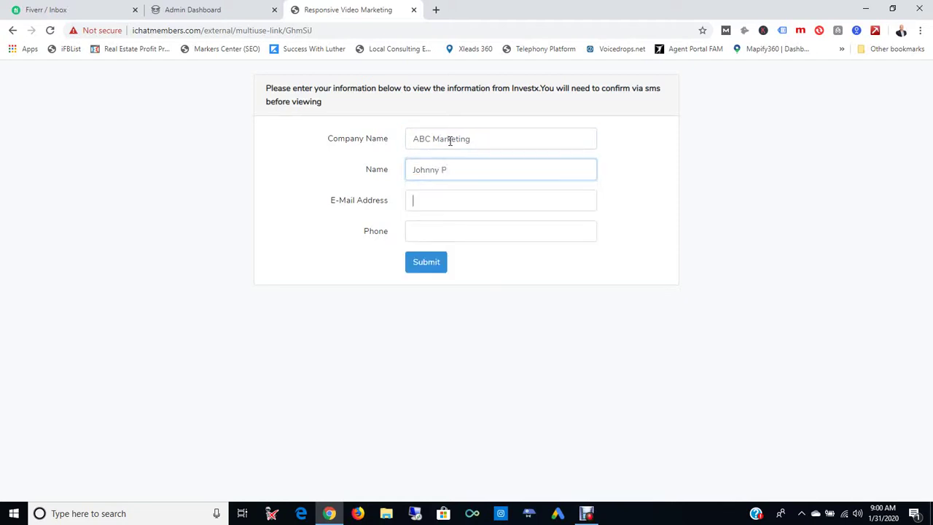
pyautogui.write('testin')
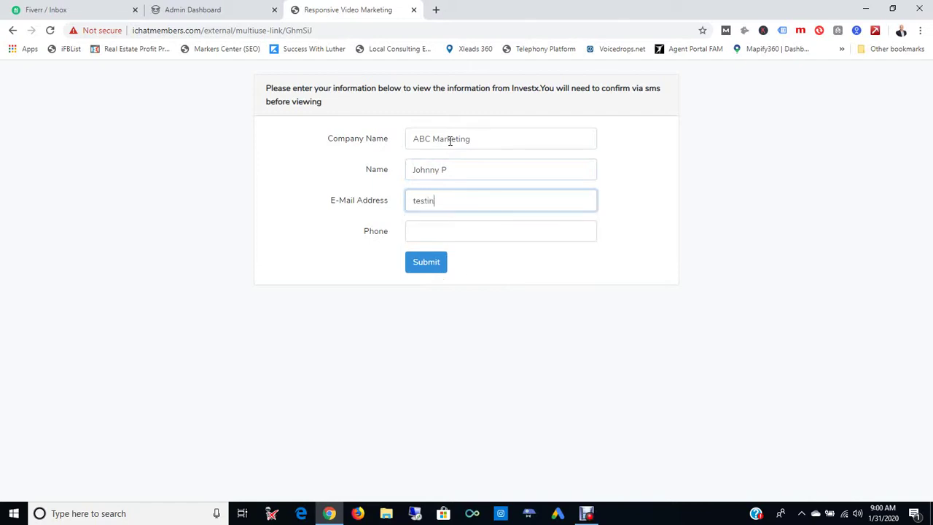
pyautogui.write('g@marketing.com')
pyautogui.press('Tab')
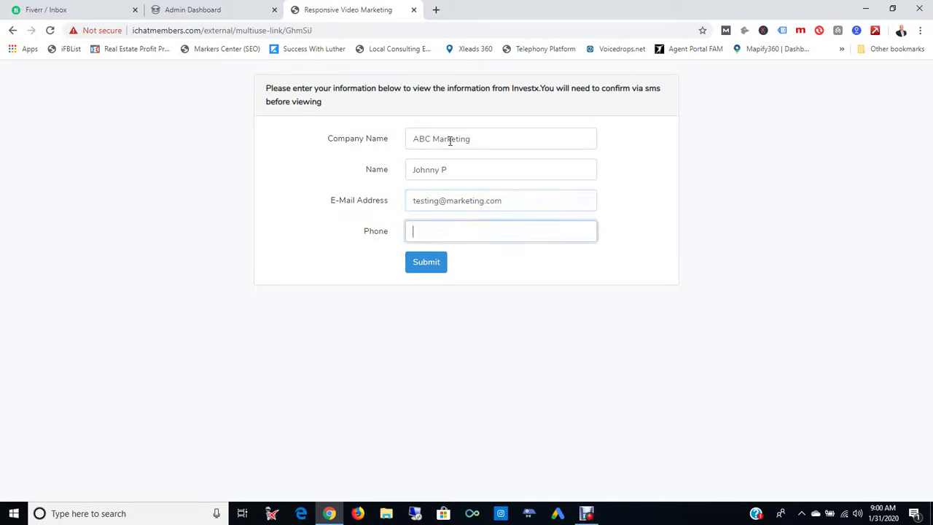
pyautogui.click(434, 266)
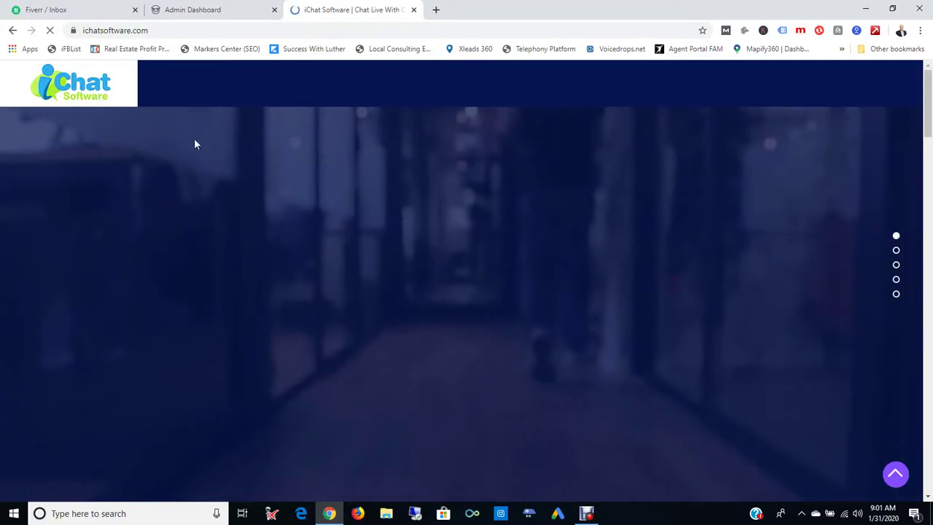
# - Reload Multi Link Stats so the ichatsoftware.com link shows 1 click and 1 client
pyautogui.click(213, 14)
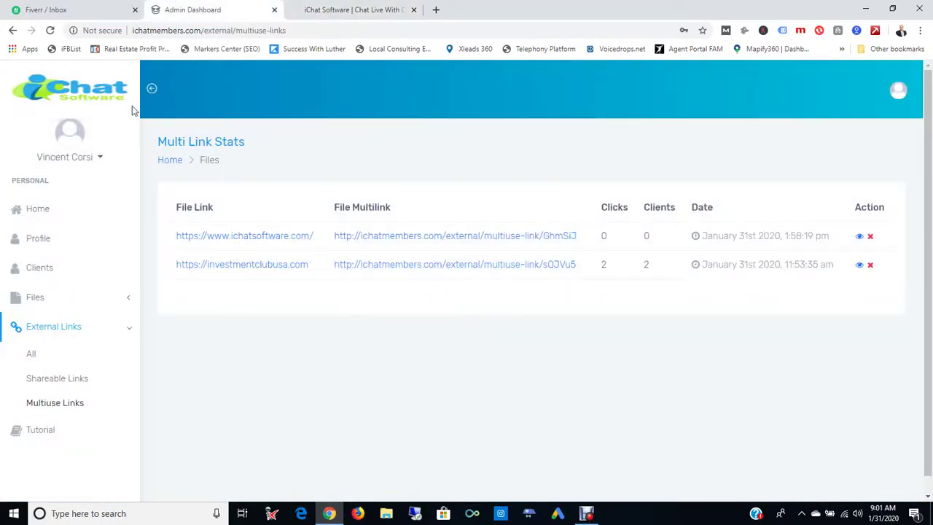
pyautogui.click(50, 29)
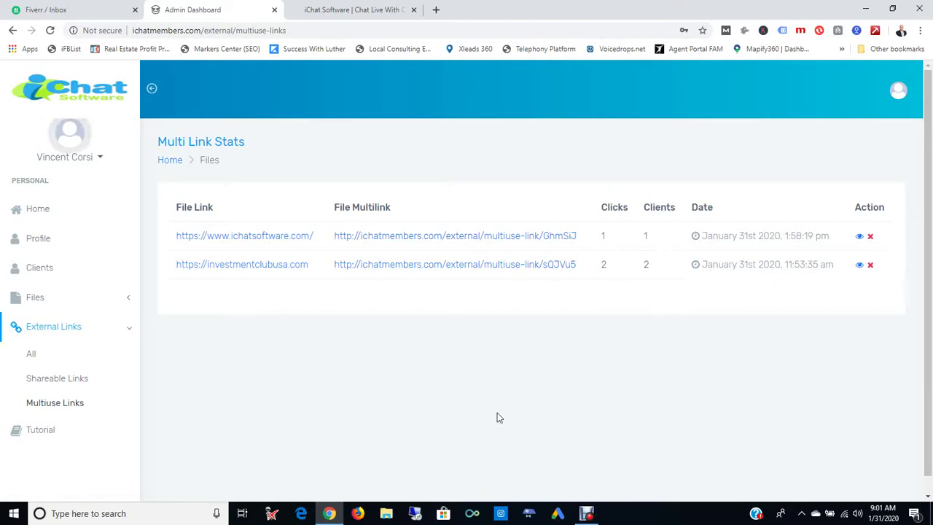
# - Show all external links again, listing ichatsoftware.com and investmentclubusa.com
pyautogui.click(31, 358)
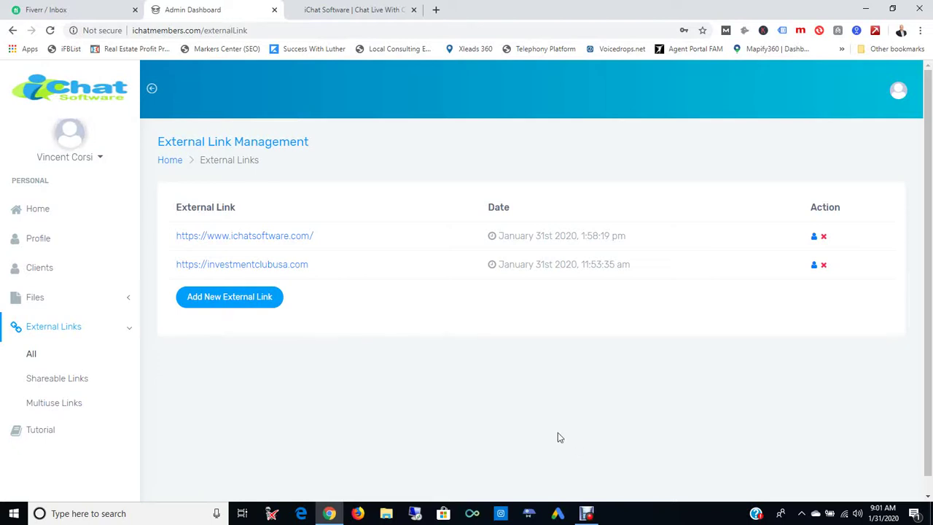
pyautogui.moveTo(587, 515)
pyautogui.click(586, 513)
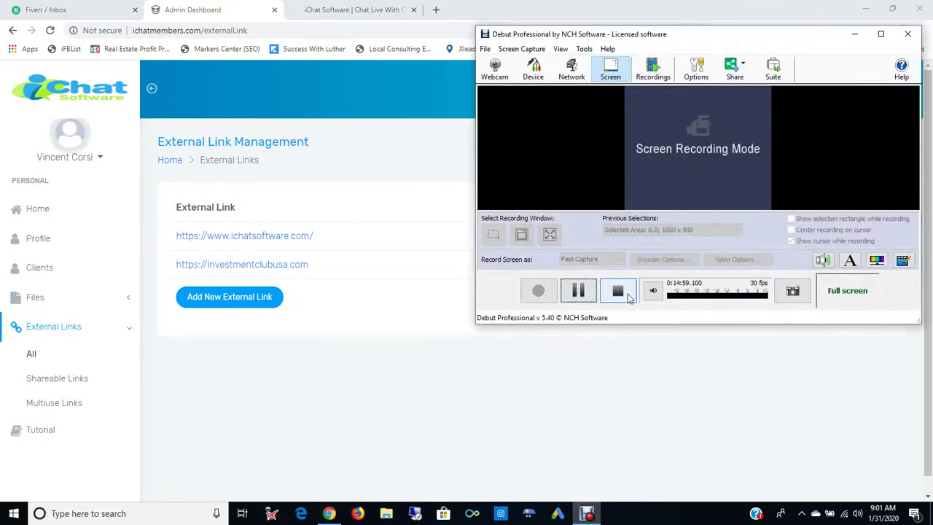